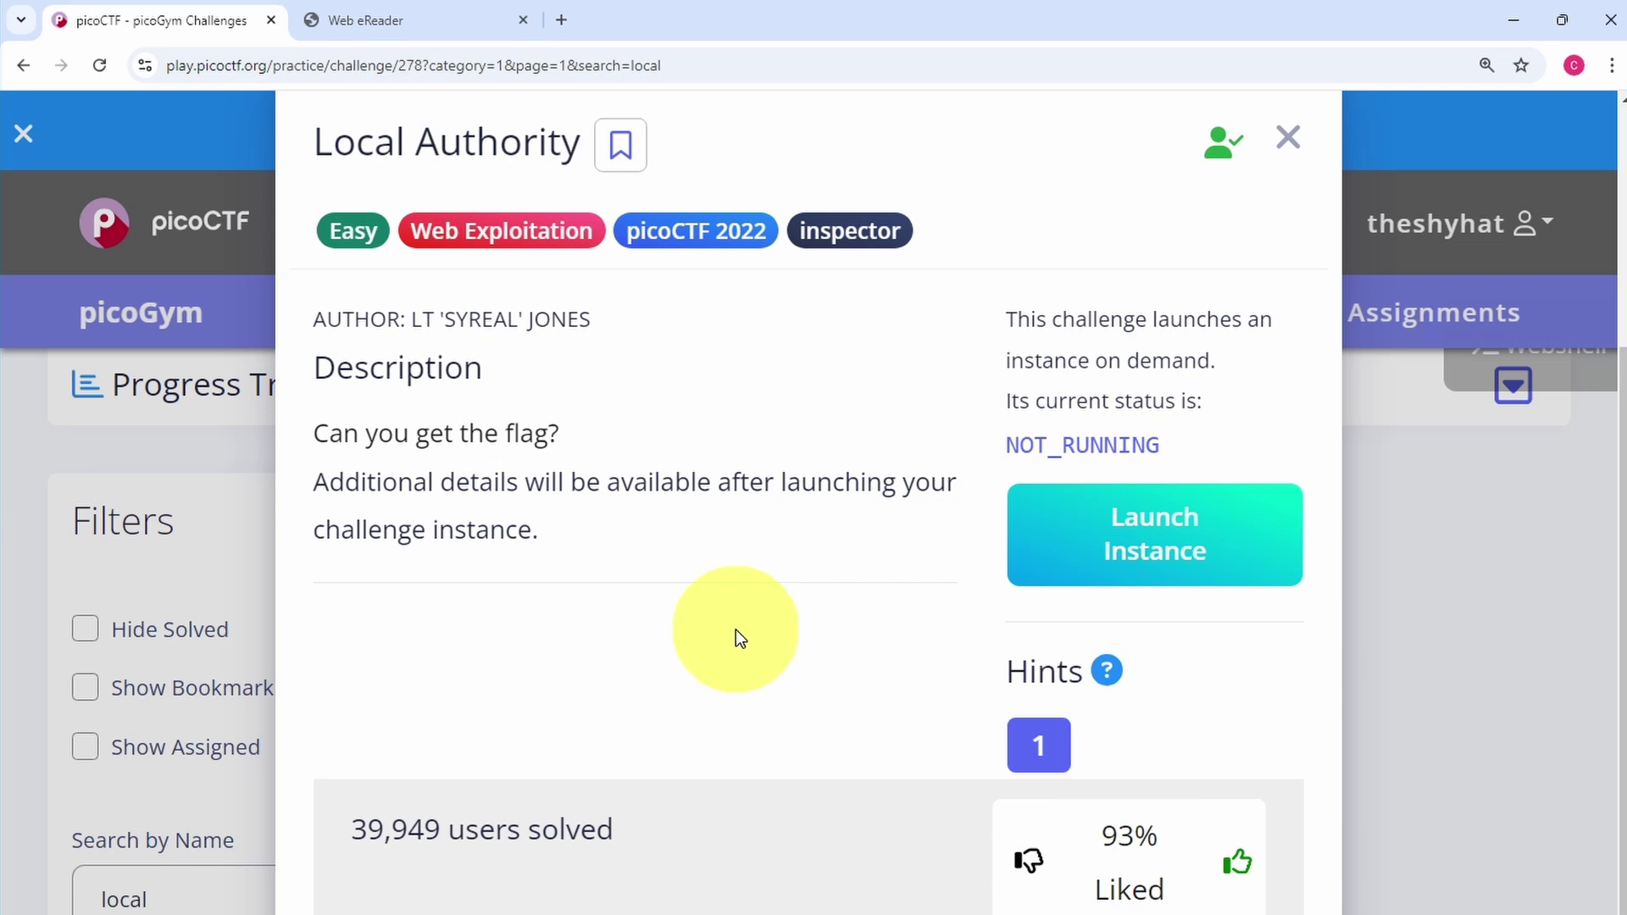
# Start the Local Authority instance, close the Web eReader tab, and view its website's login page in a new tab
pyautogui.click(1087, 549)
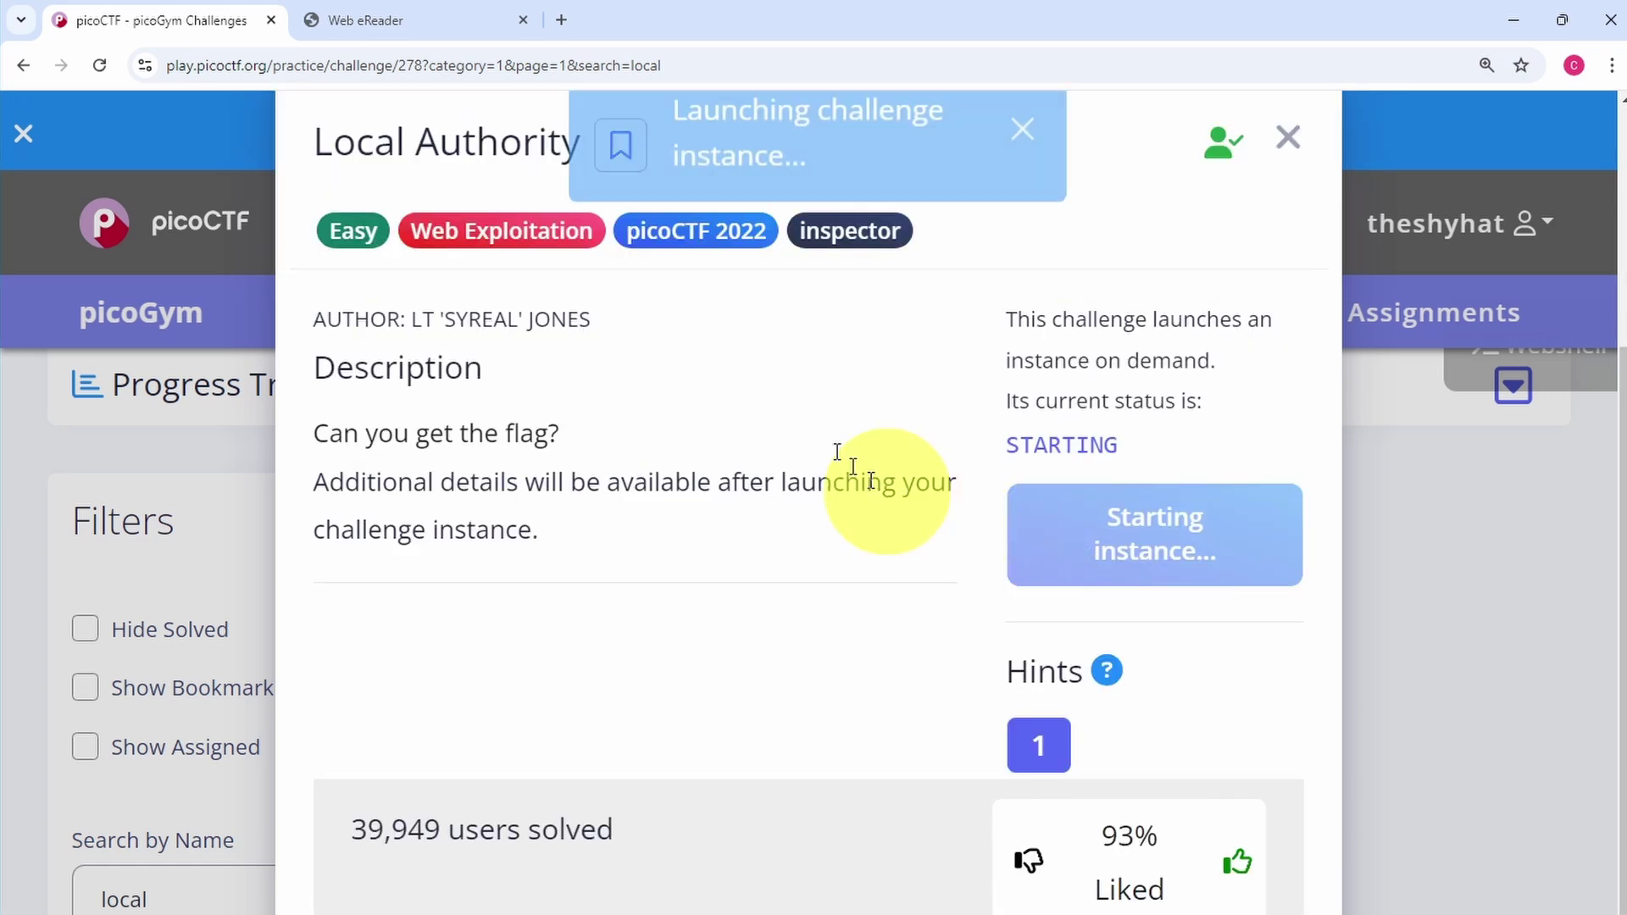
pyautogui.click(523, 19)
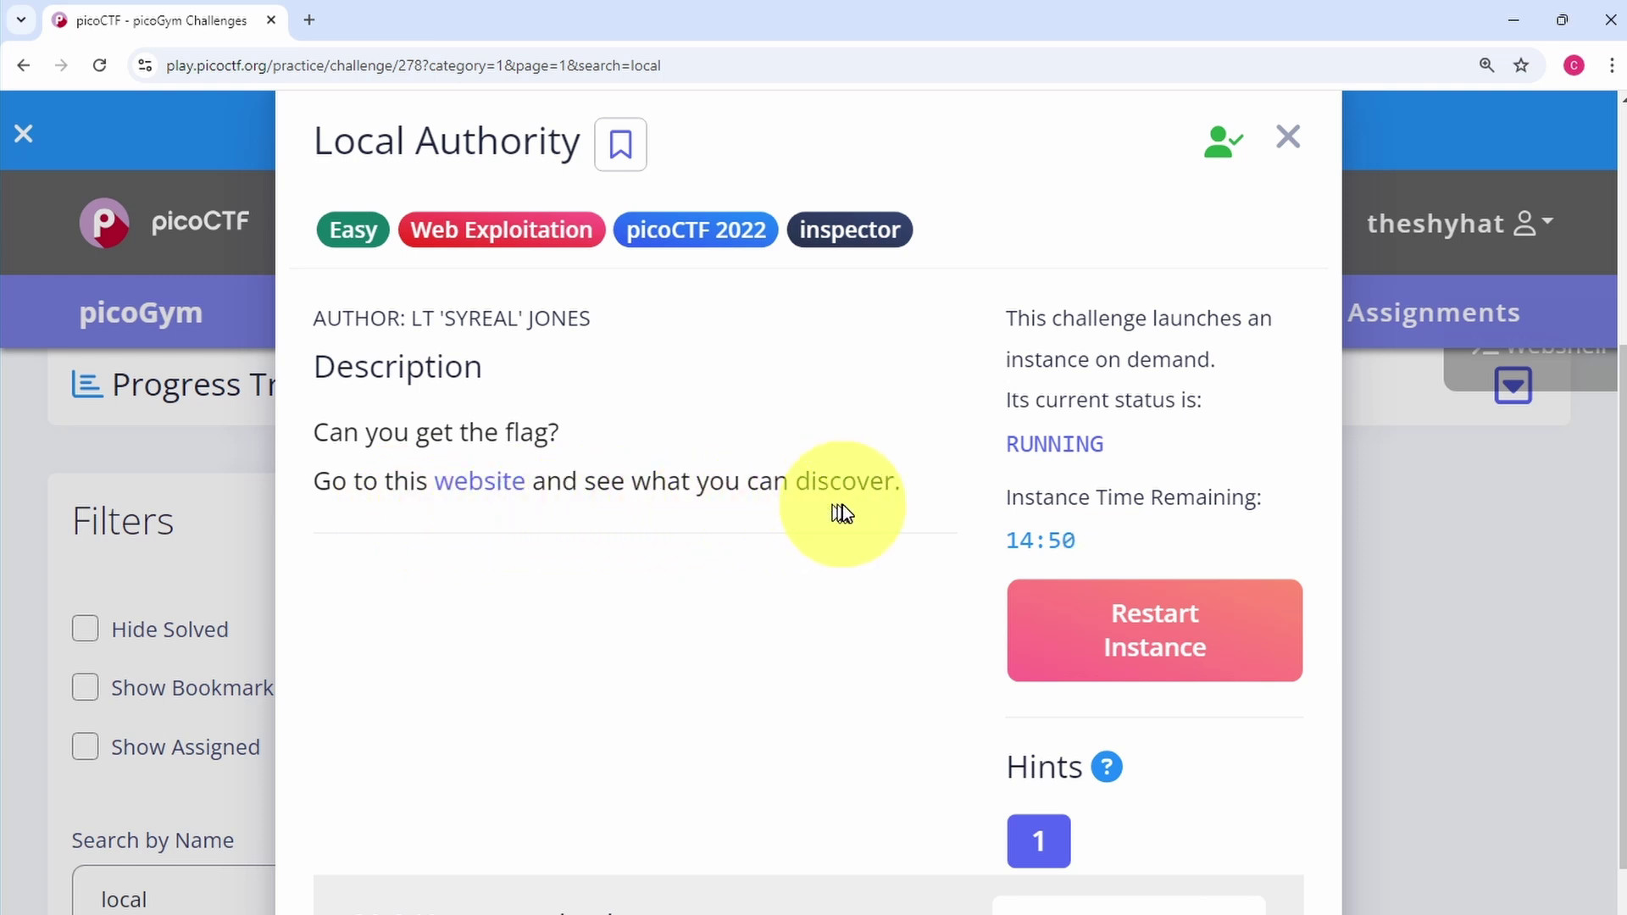
pyautogui.rightClick(475, 496)
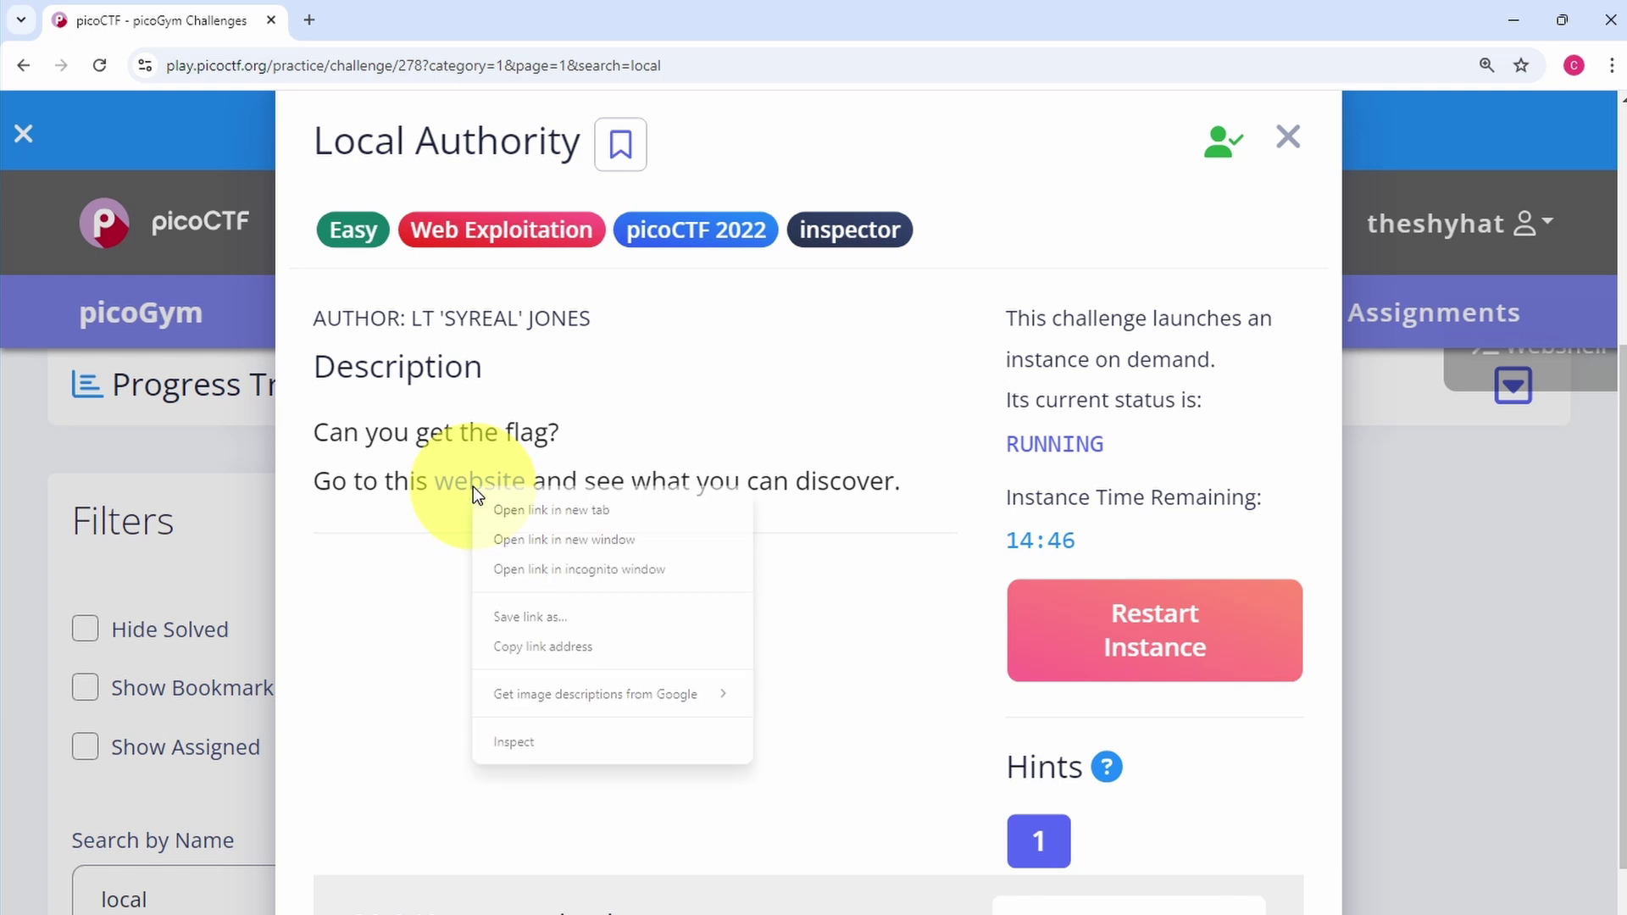
pyautogui.click(530, 512)
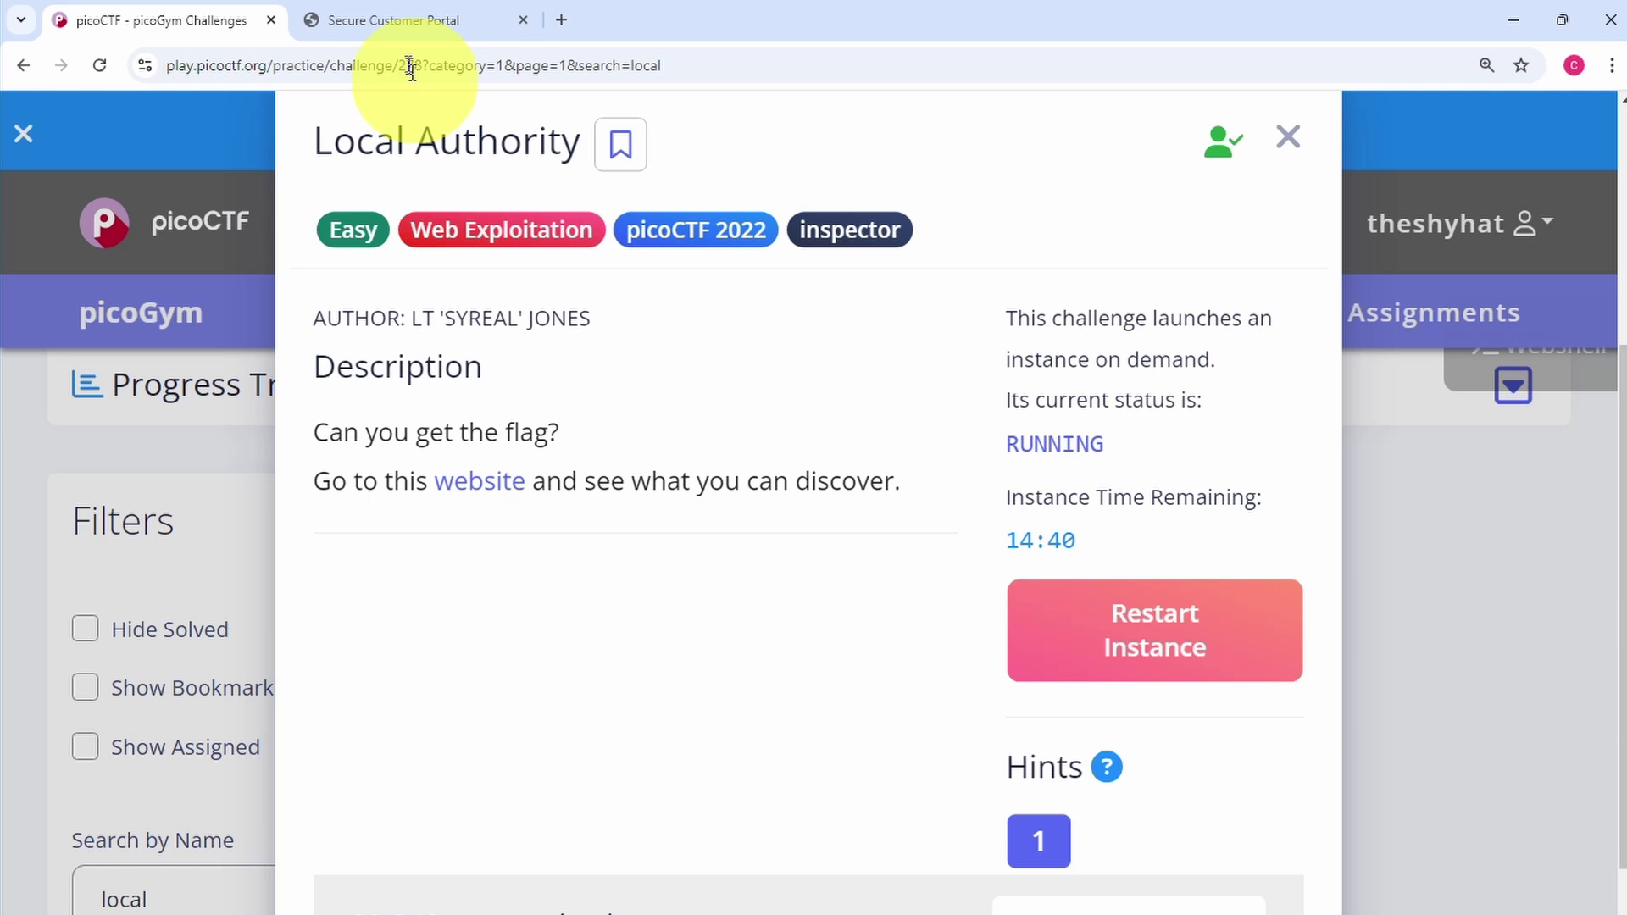
pyautogui.click(391, 25)
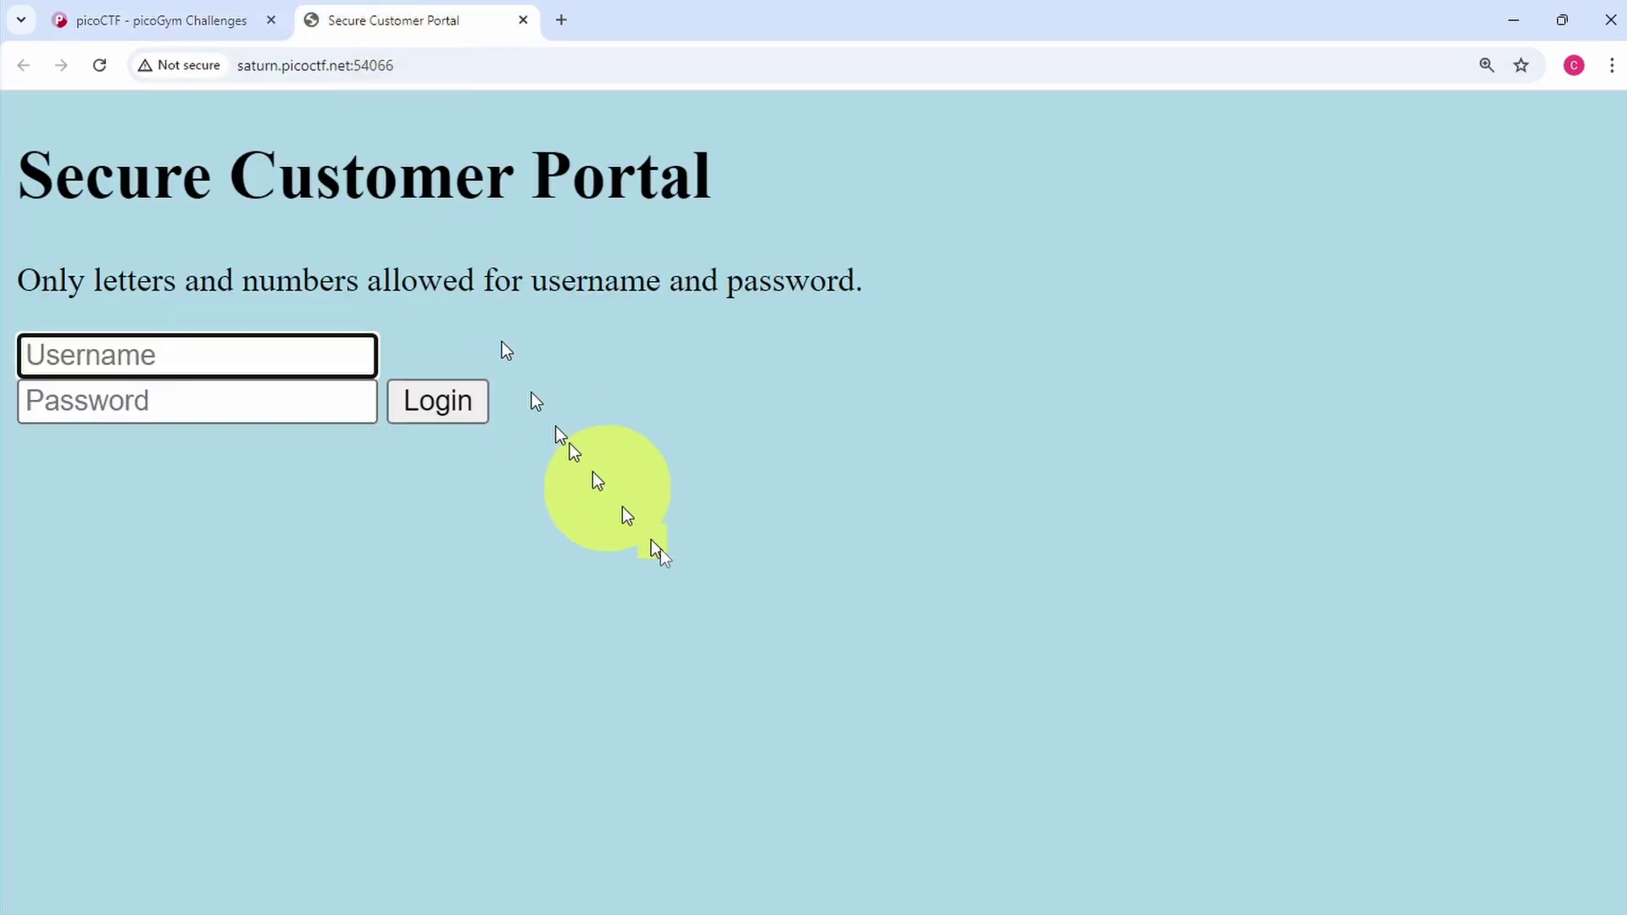
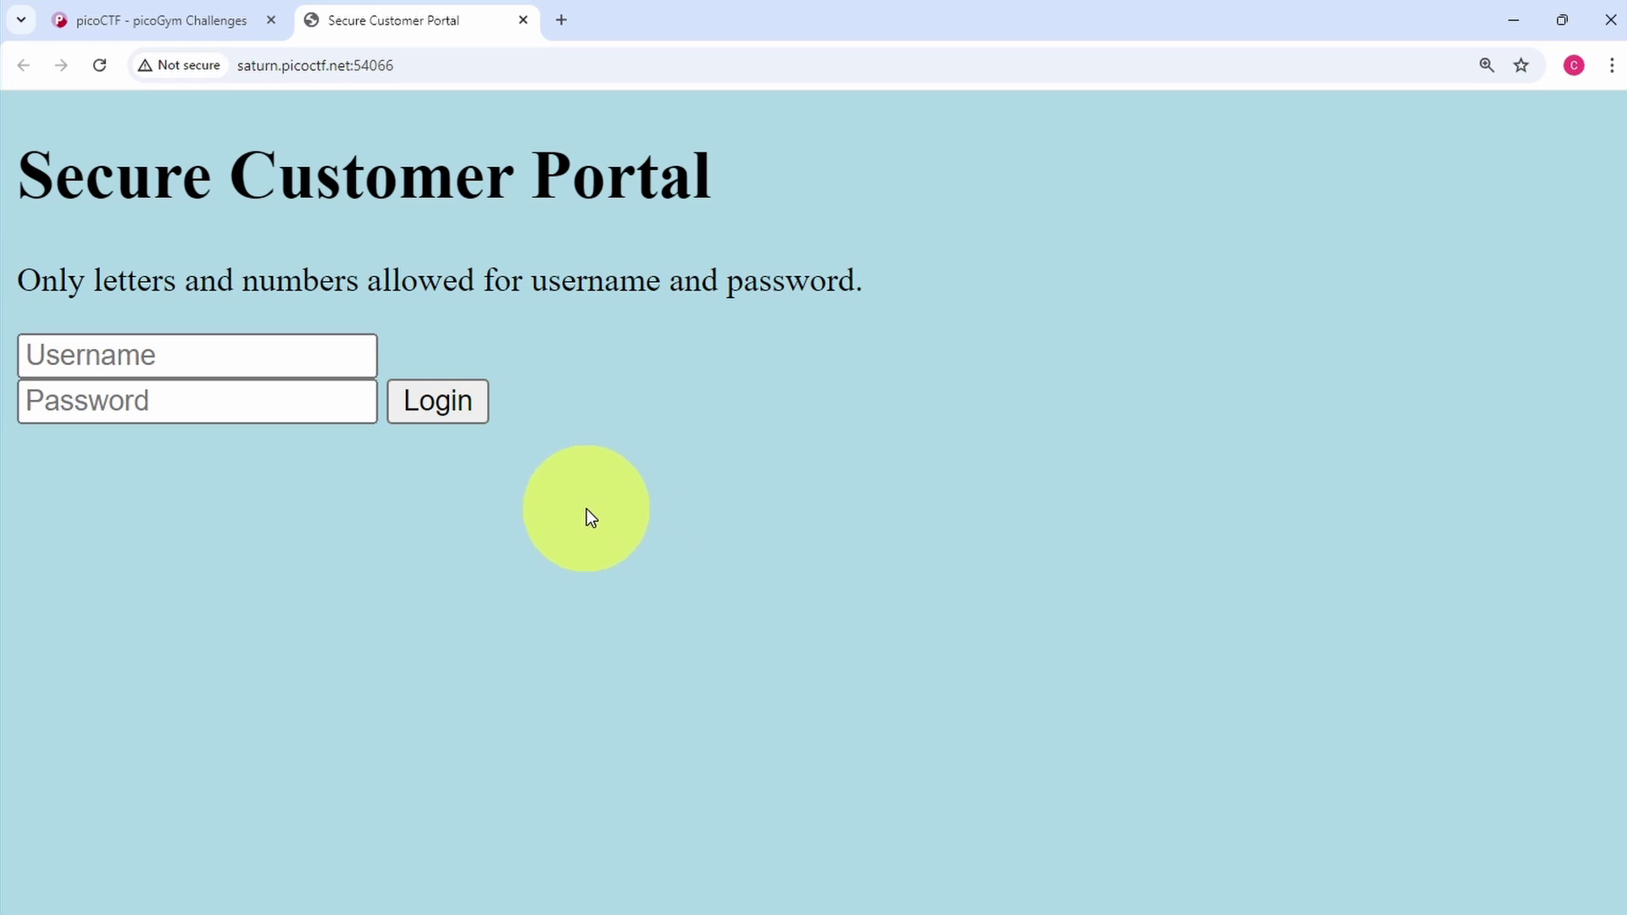
# Bring up the login page's context menu so View page source is visible
pyautogui.rightClick(586, 500)
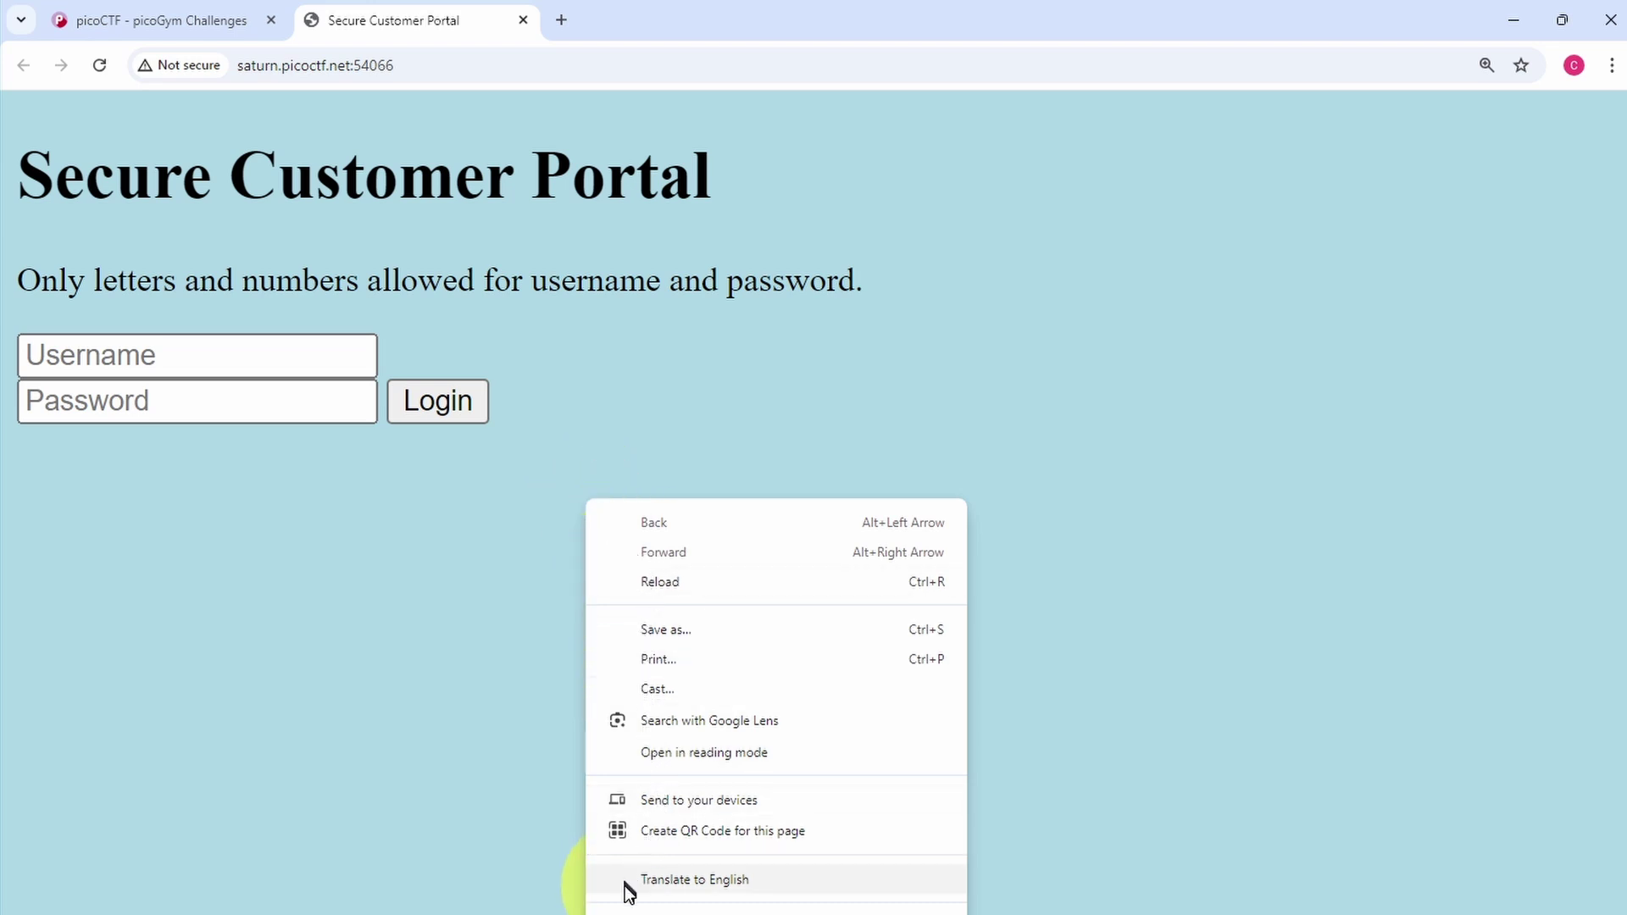
pyautogui.rightClick(418, 805)
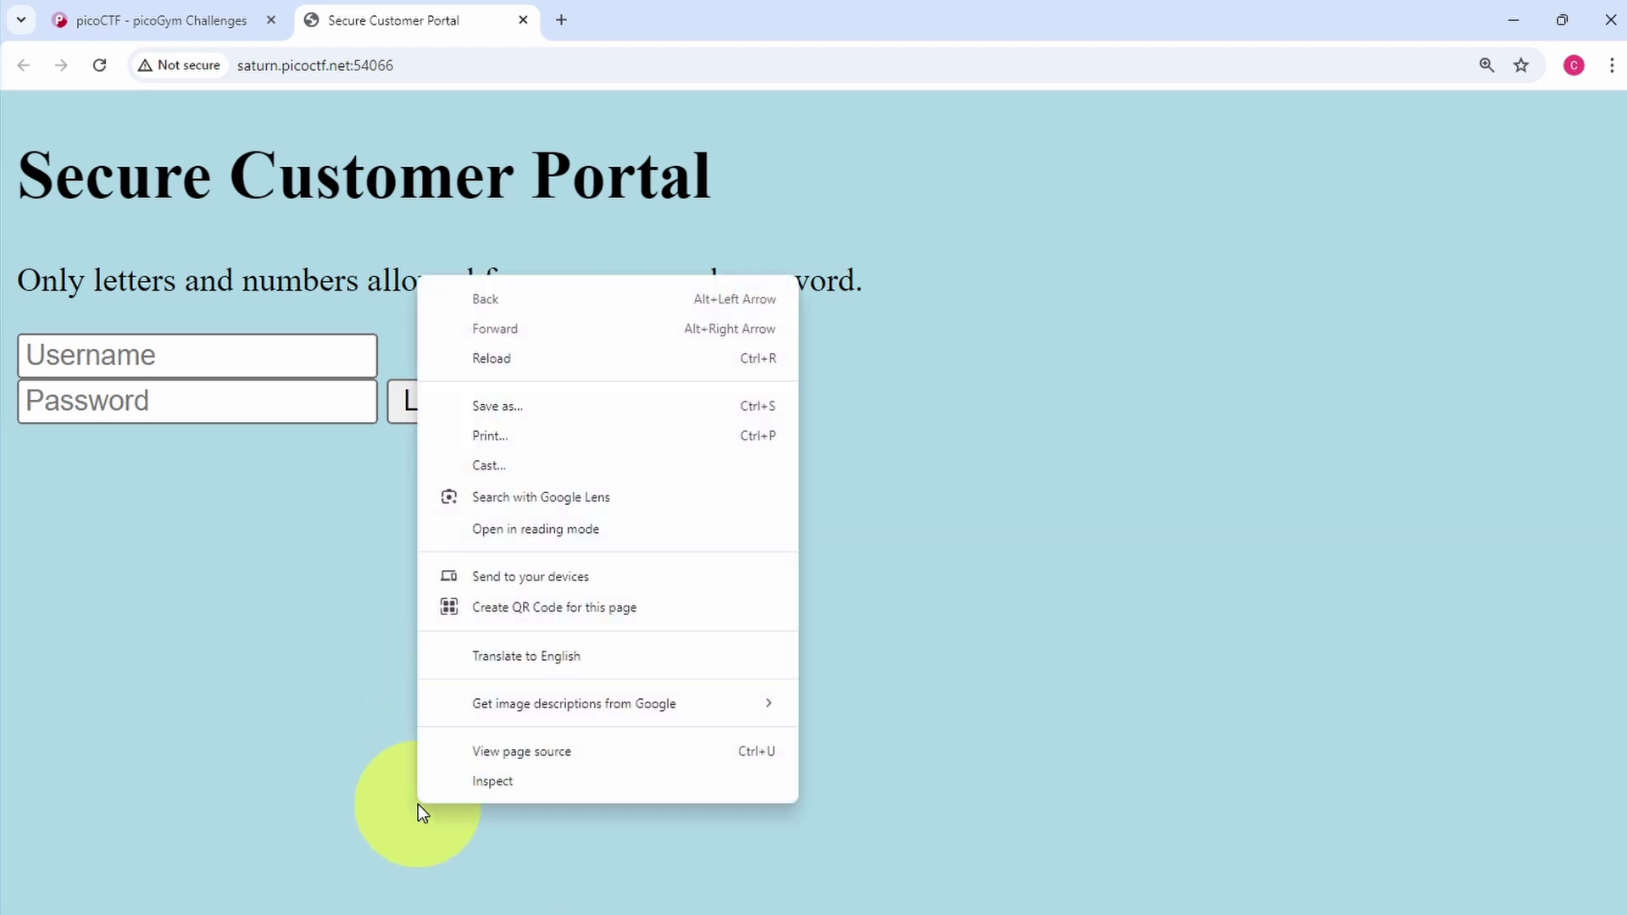
# View the login page's HTML source, noting the form posts to login.php, then close it
pyautogui.click(489, 754)
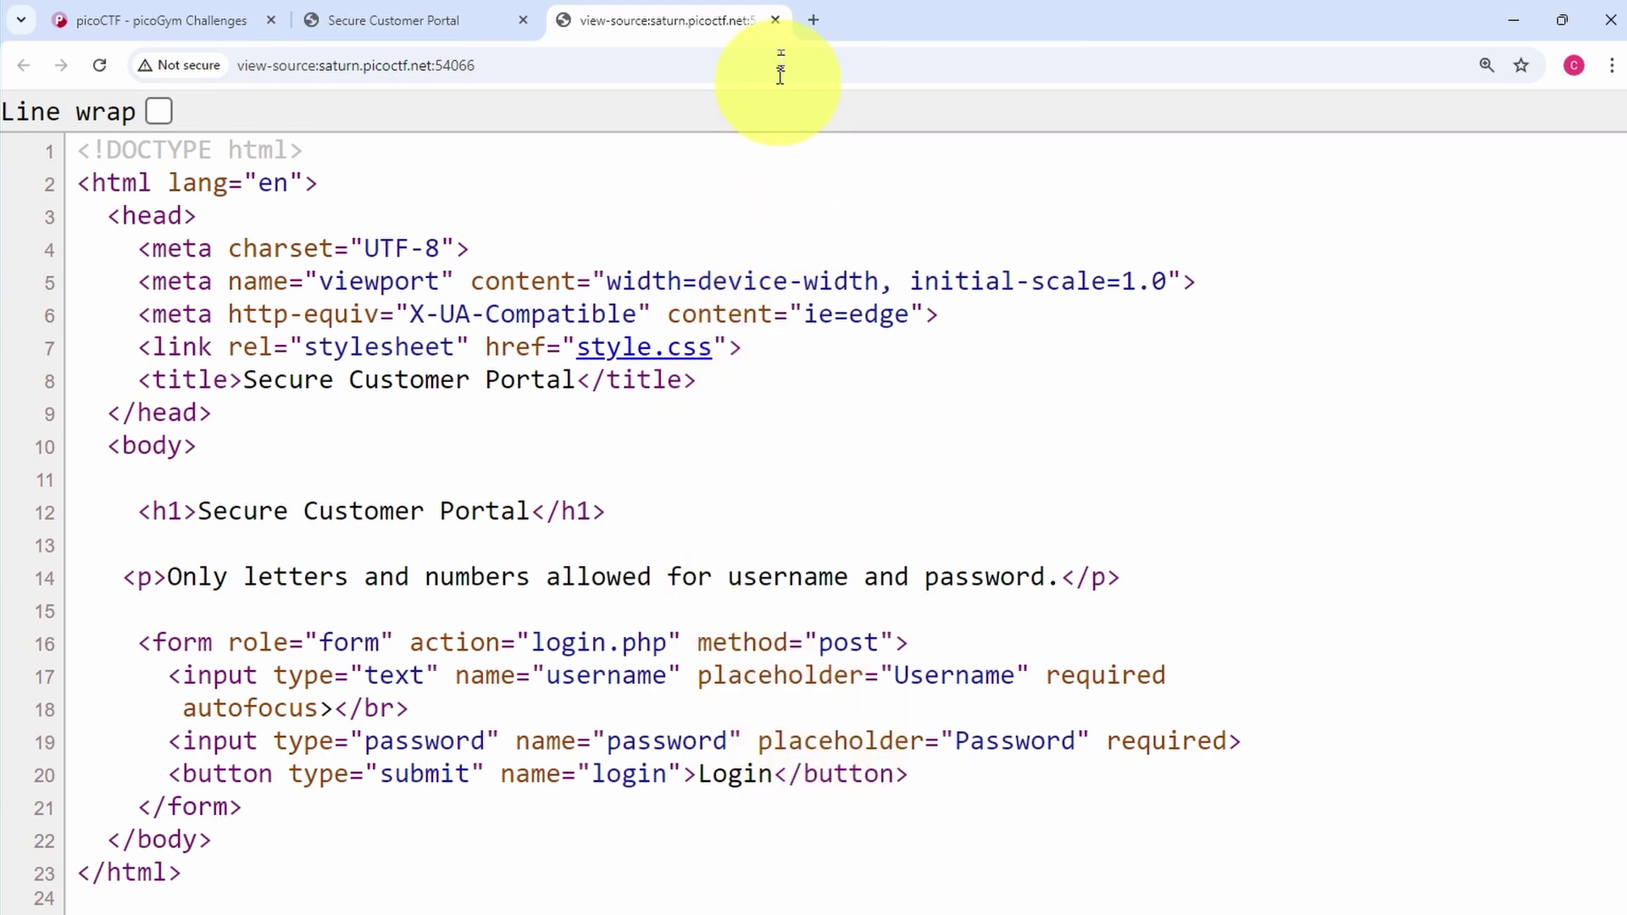
pyautogui.click(774, 19)
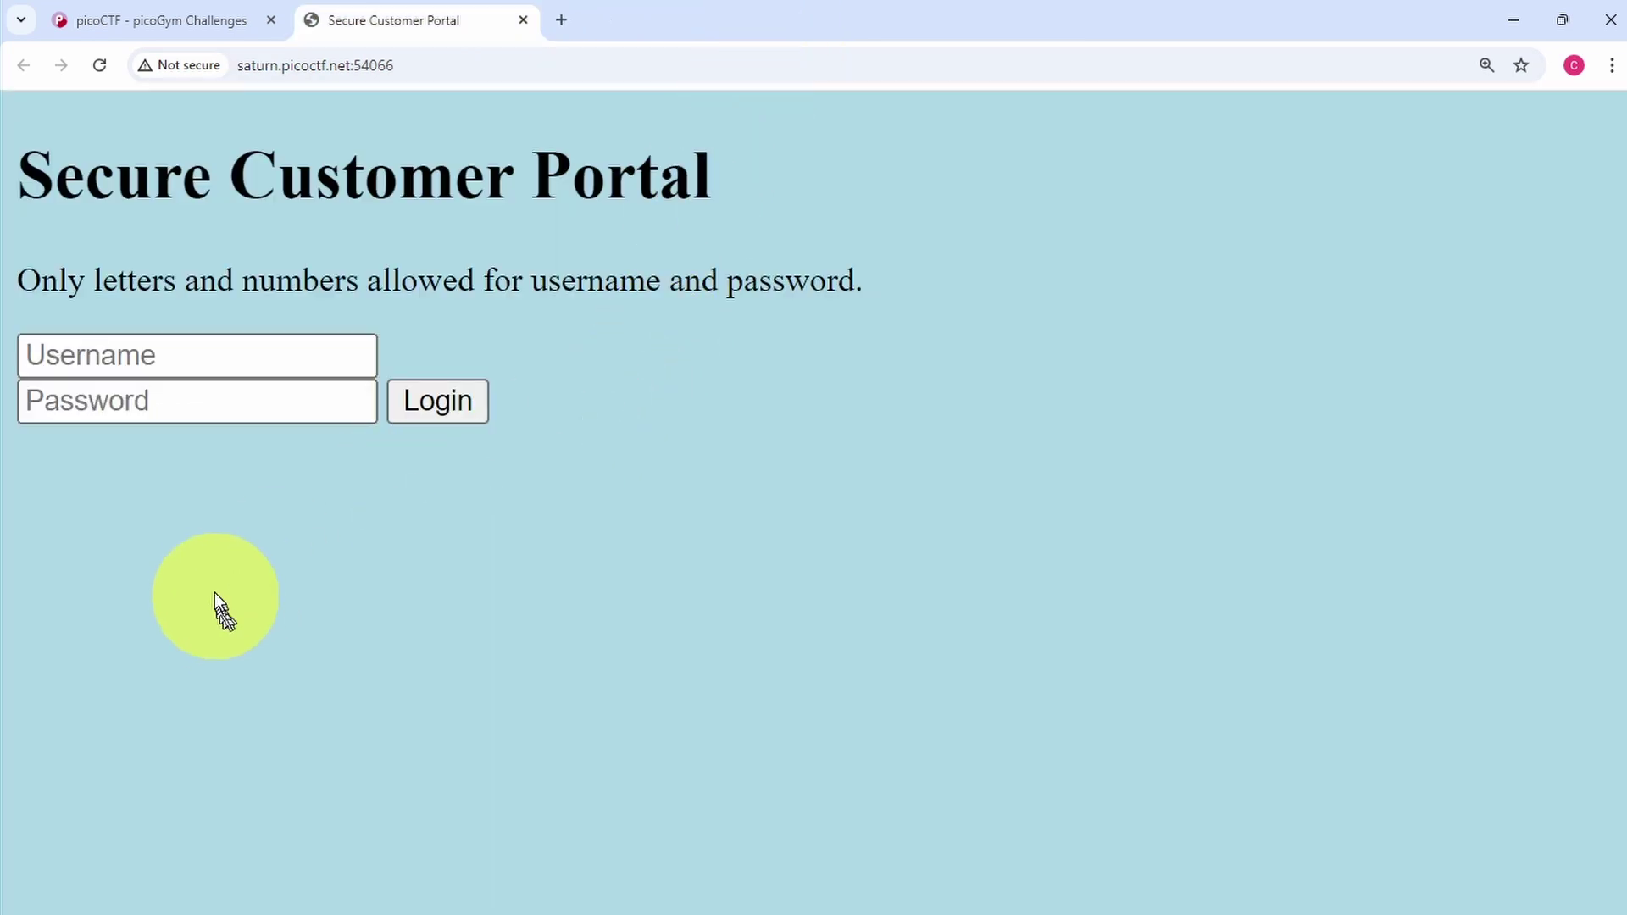
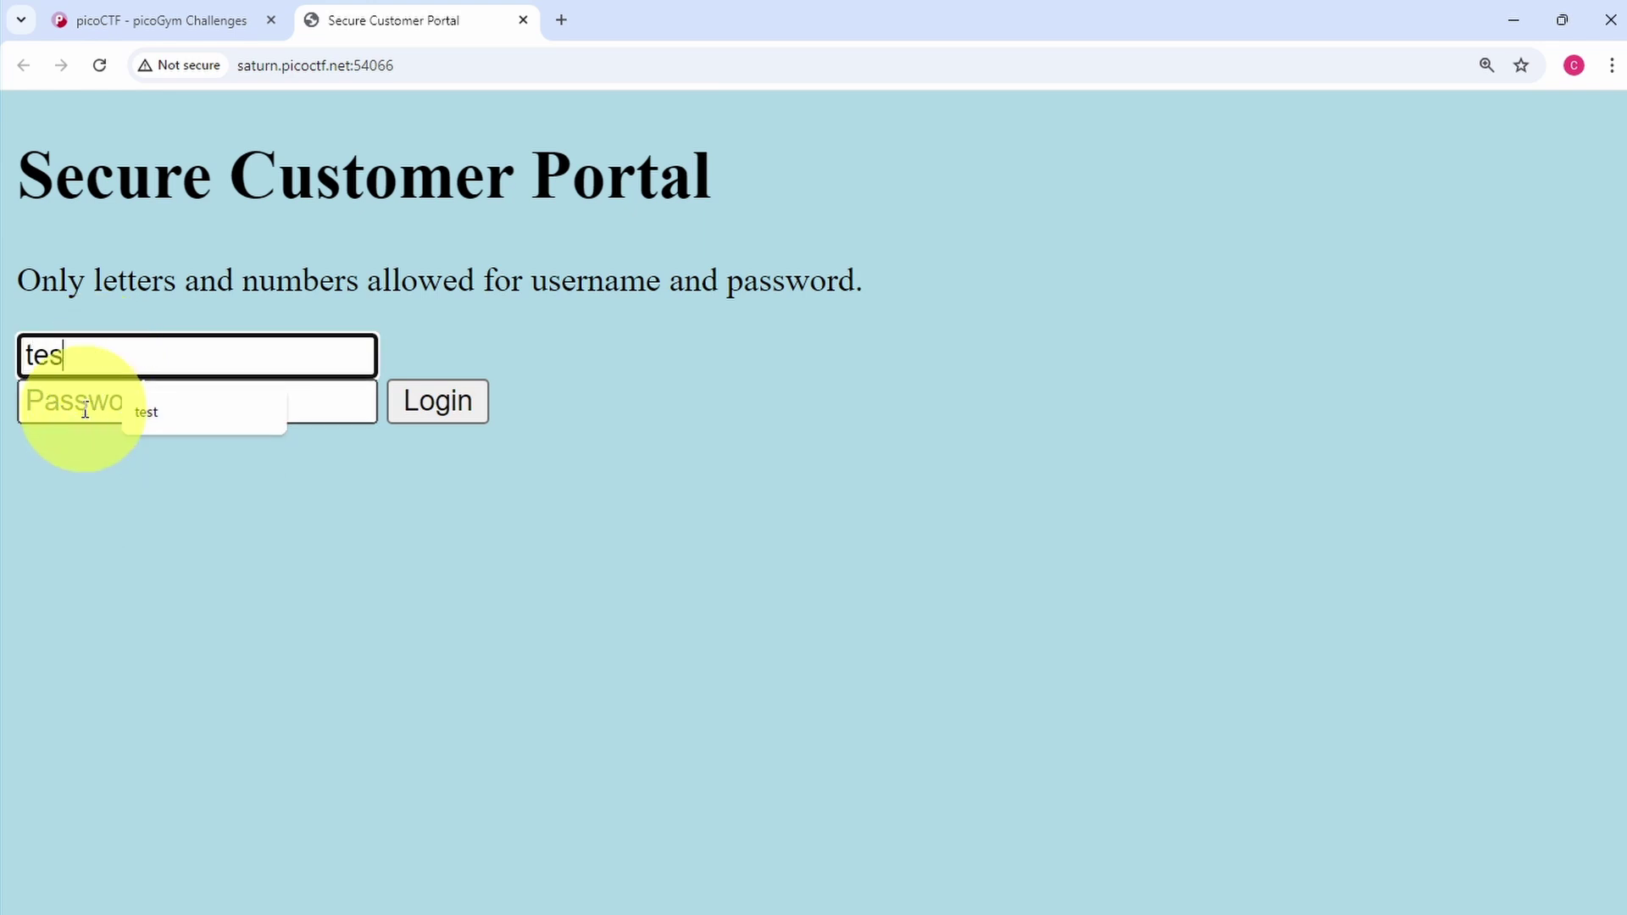
# Enter the test username and a four-character account password into the portal login form
pyautogui.click(81, 405)
pyautogui.write('test')
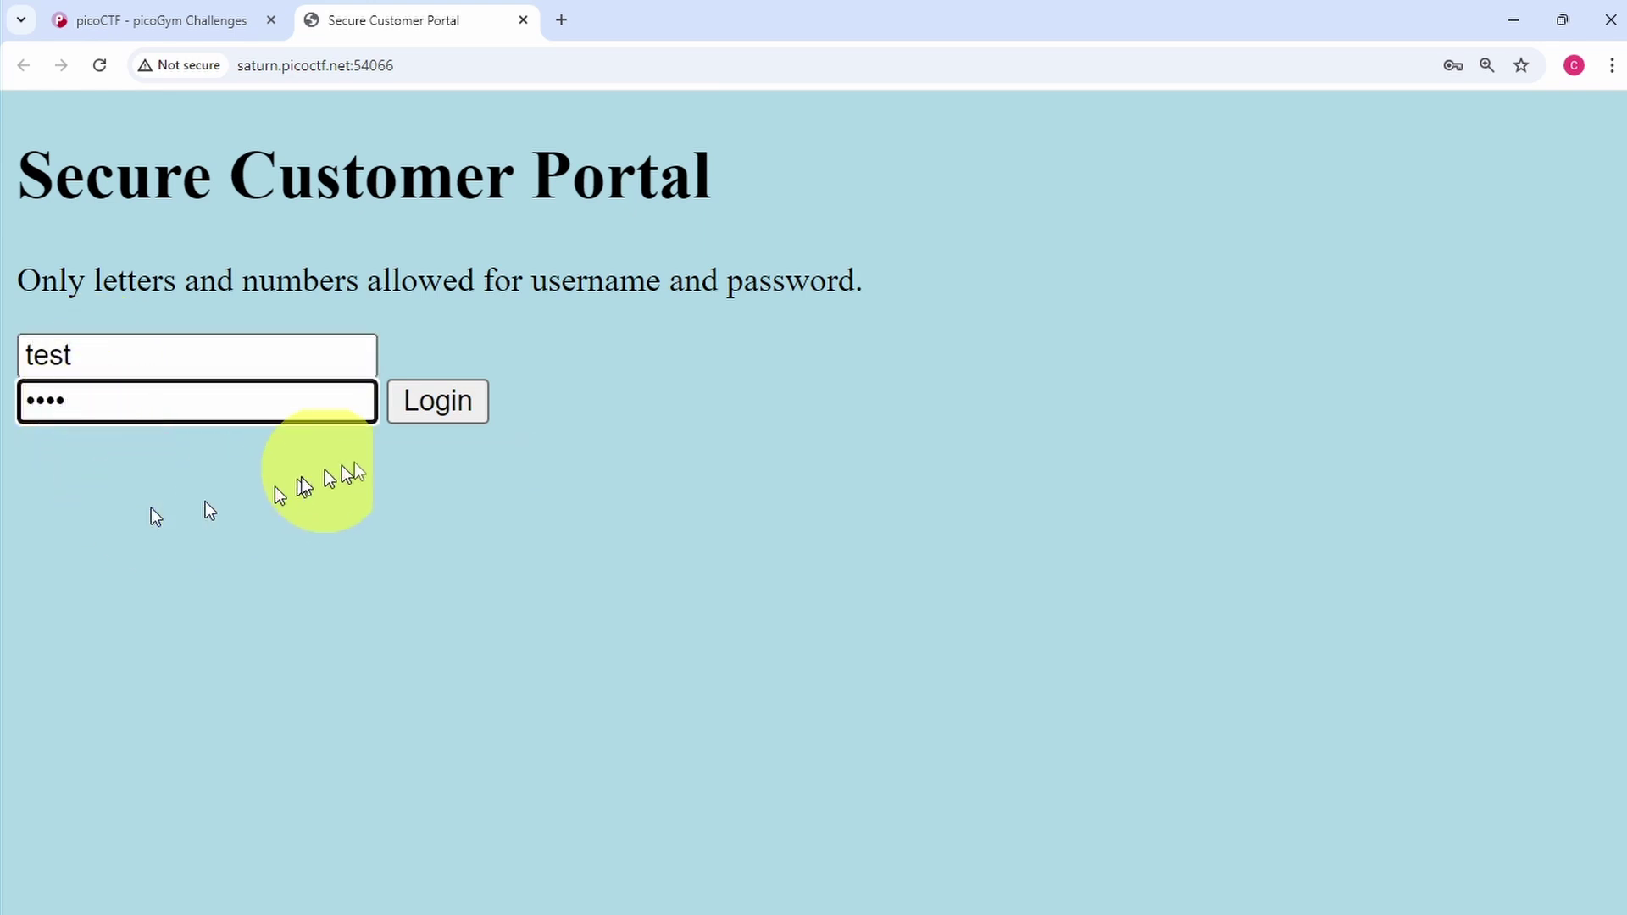
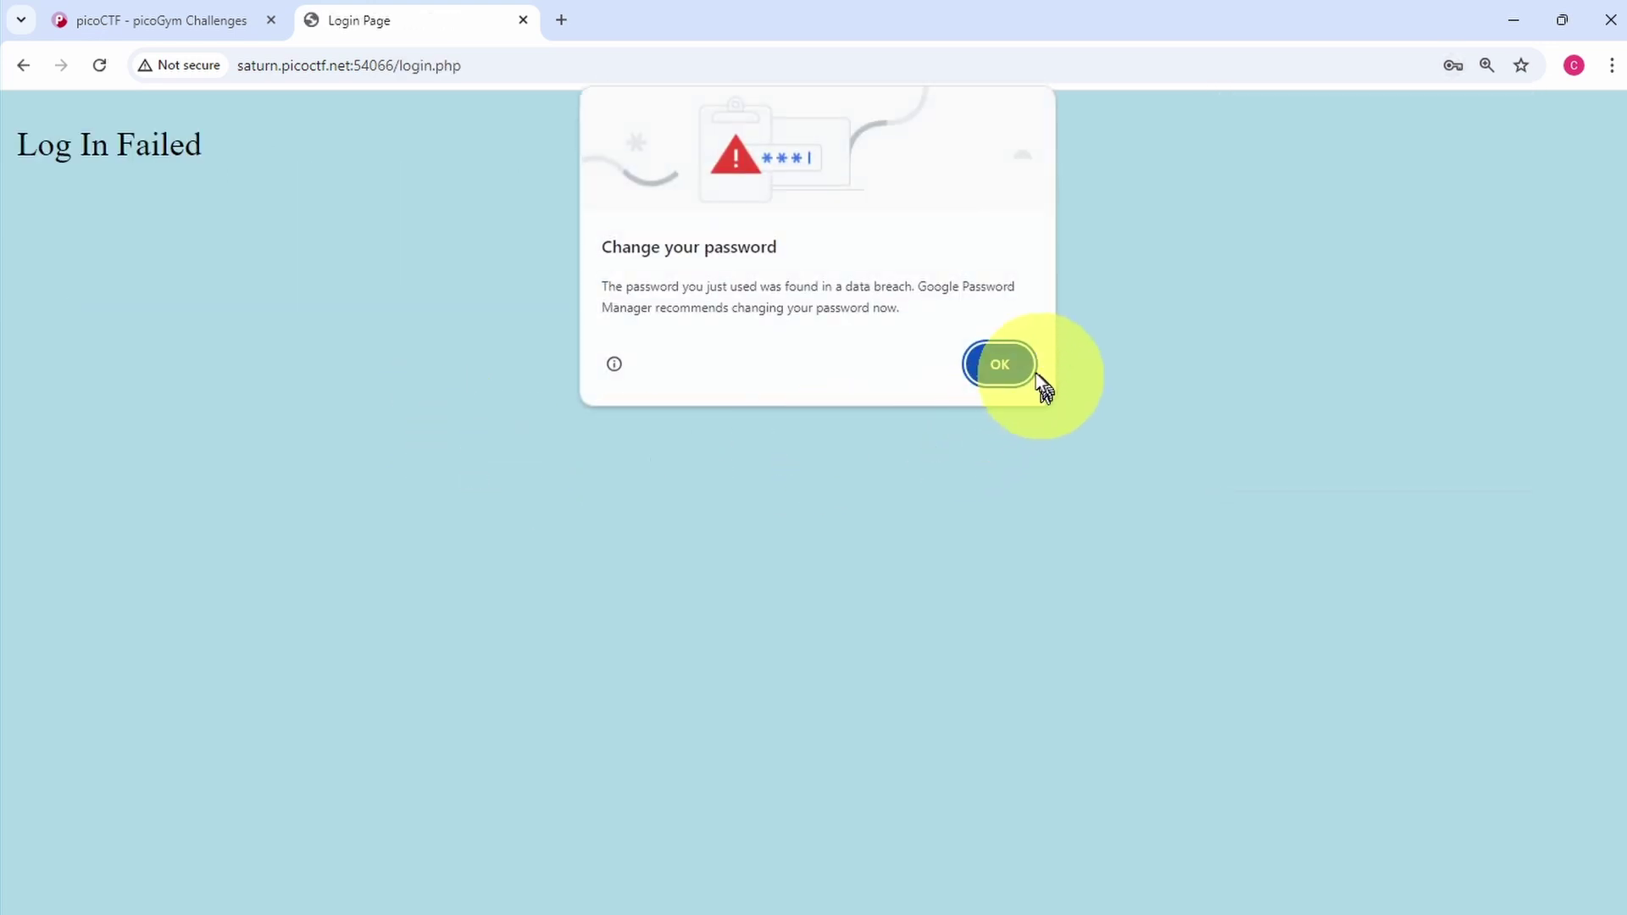
# Dismiss the data-breach password warning and decline saving the password, leaving the Log In Failed page
pyautogui.click(1025, 371)
pyautogui.click(1487, 388)
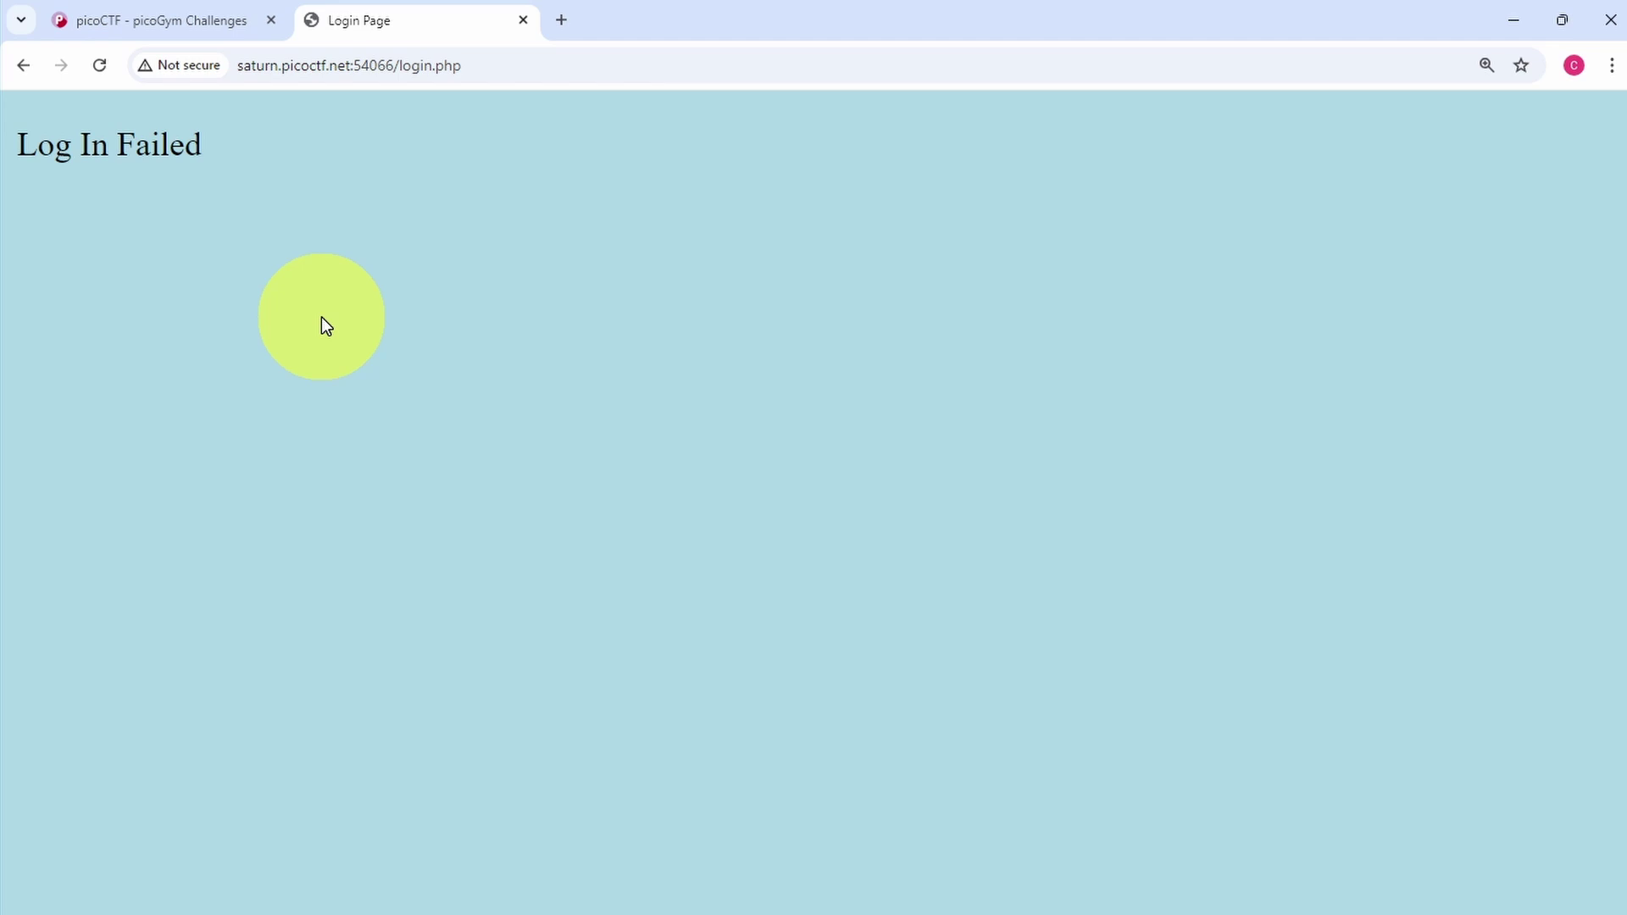
# View the login.php page source in a new tab and scroll through its scripts and forms
pyautogui.rightClick(322, 318)
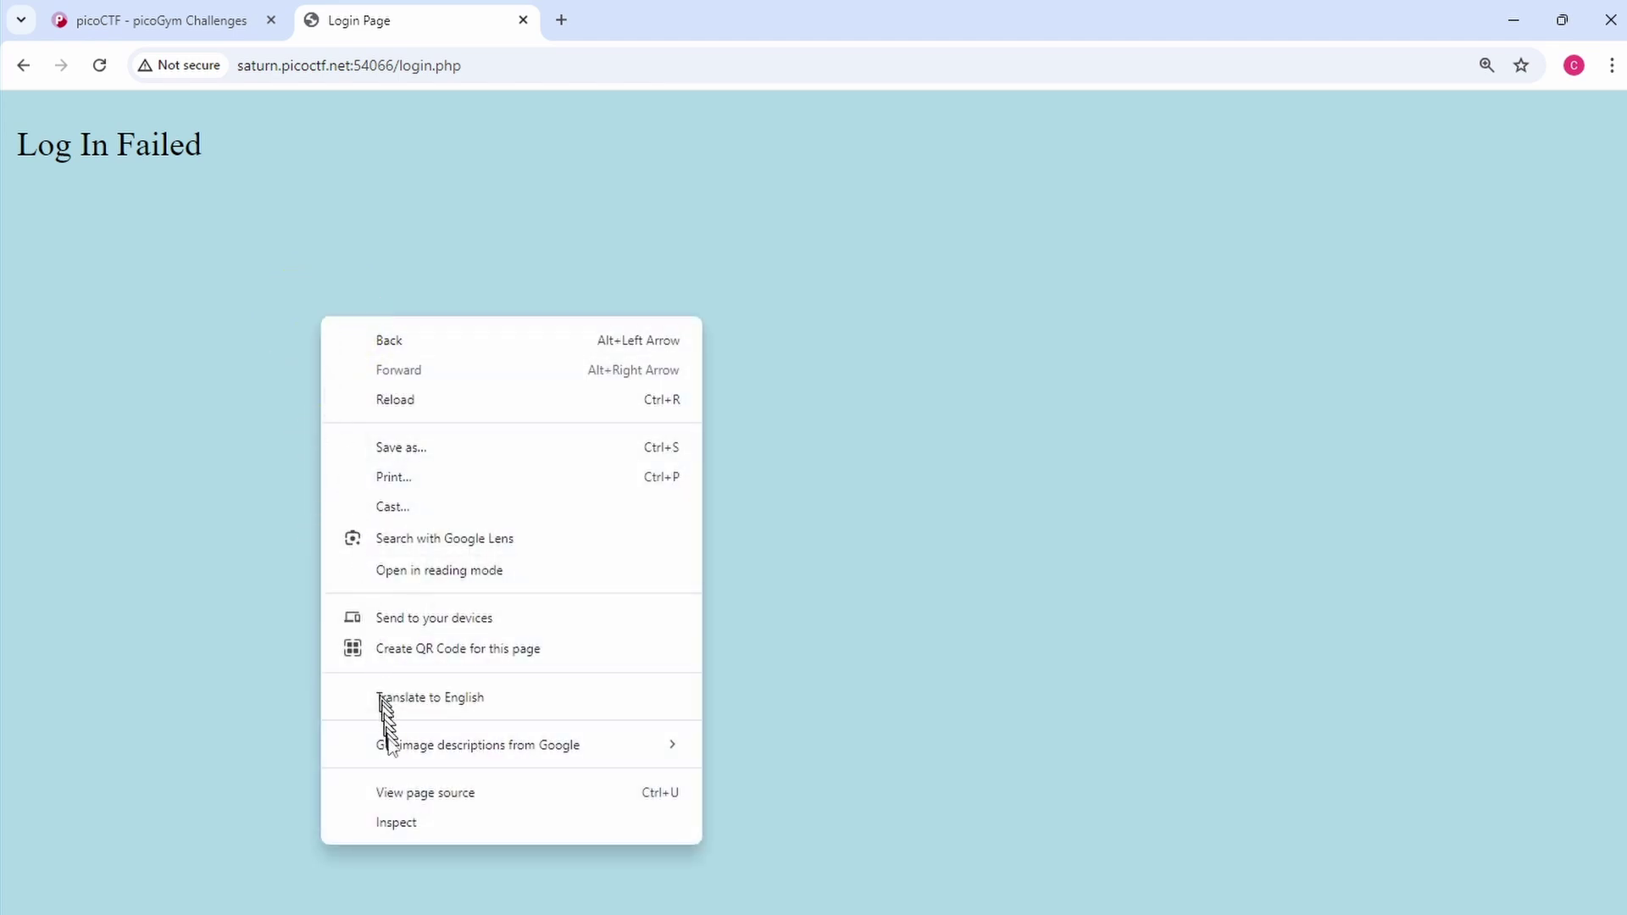
pyautogui.click(394, 796)
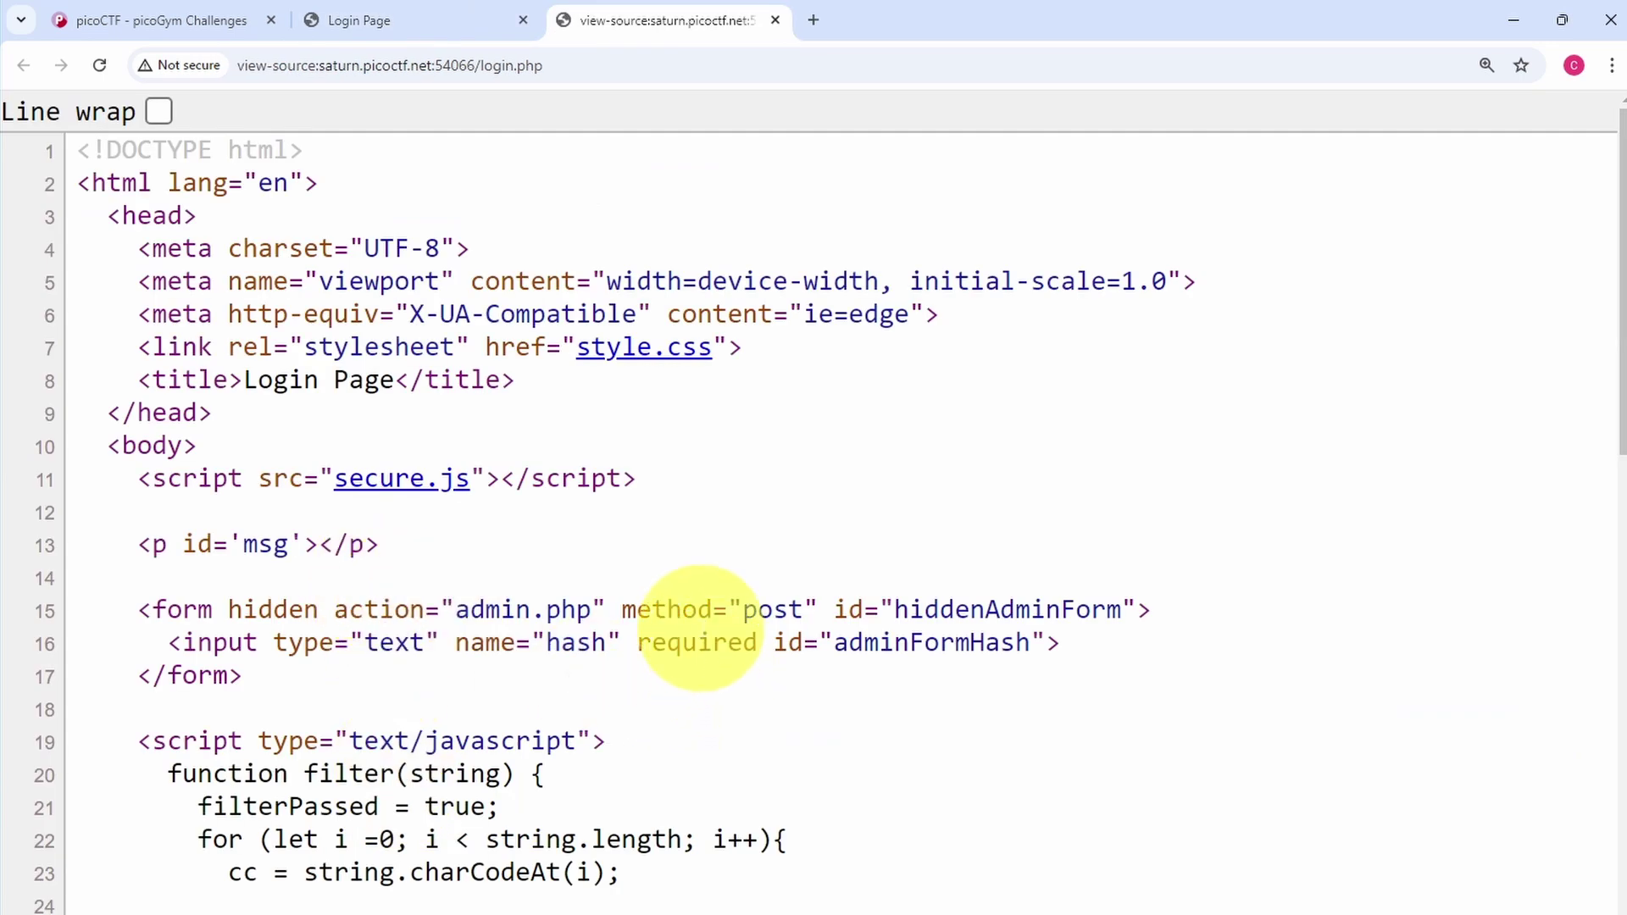
pyautogui.scroll(-12, 699, 627)
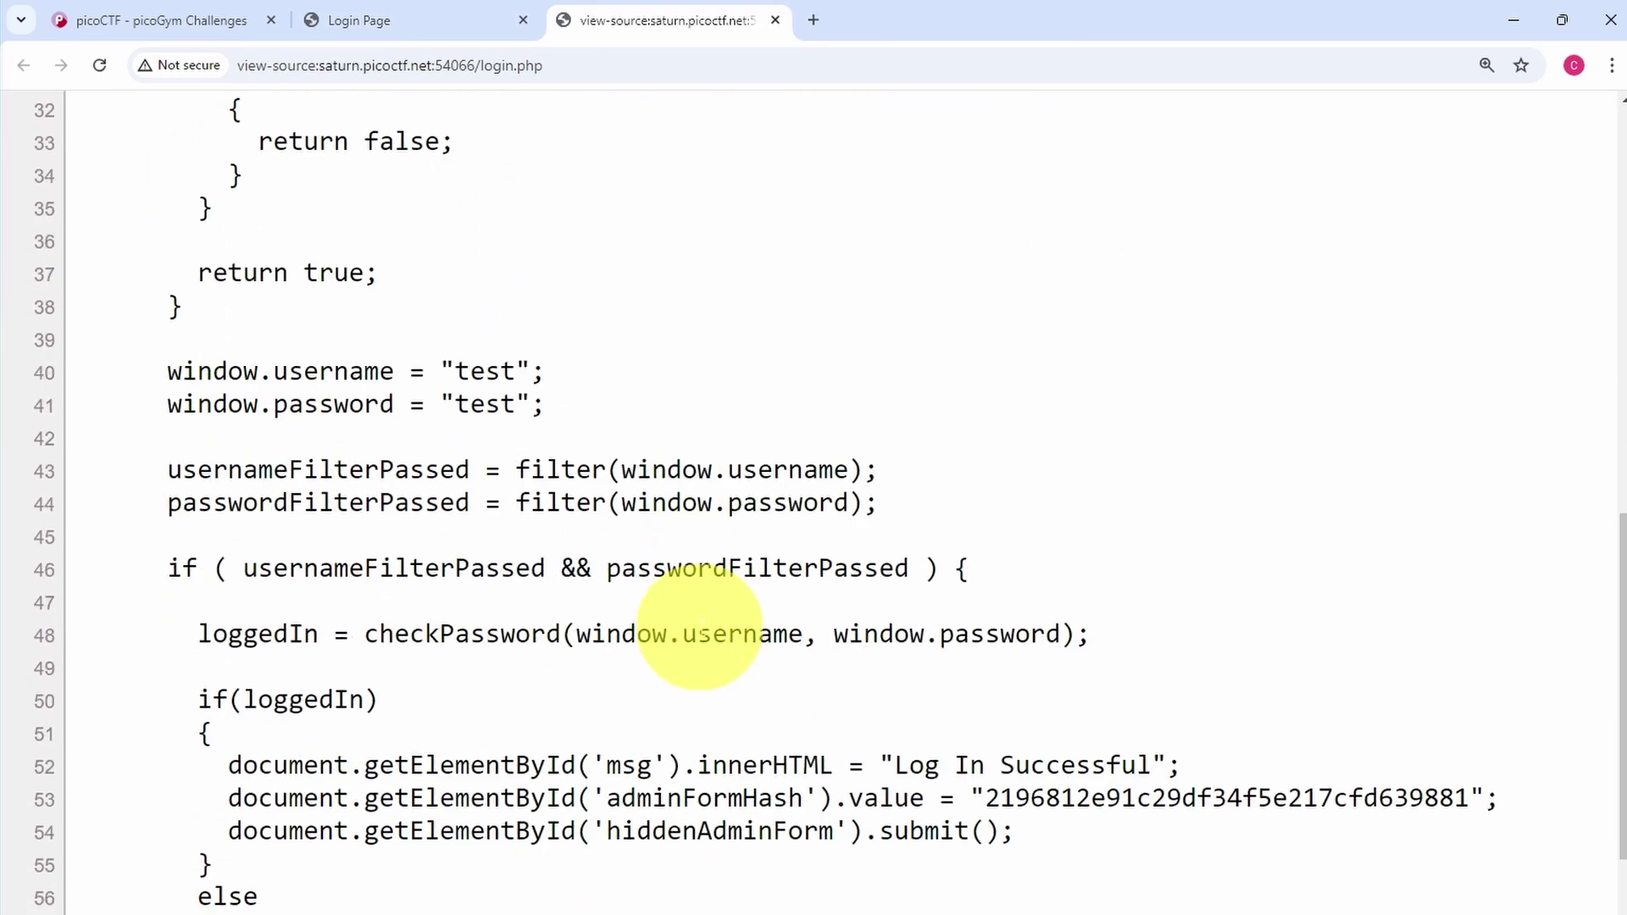
pyautogui.scroll(-3, 699, 627)
pyautogui.scroll(15, 699, 627)
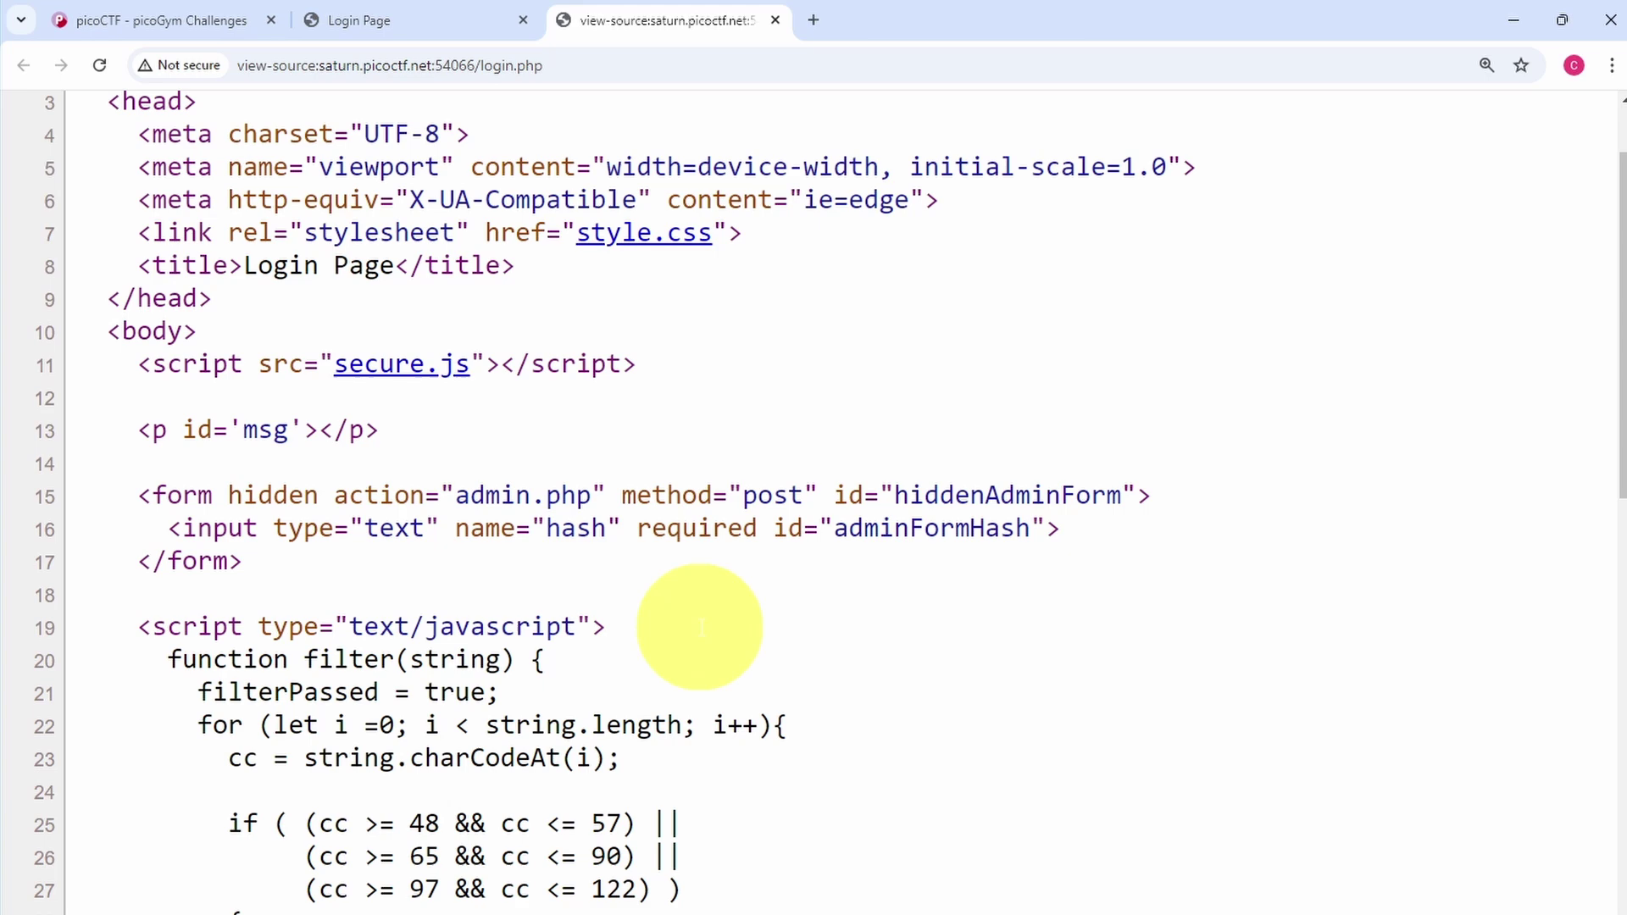
pyautogui.scroll(2, 701, 627)
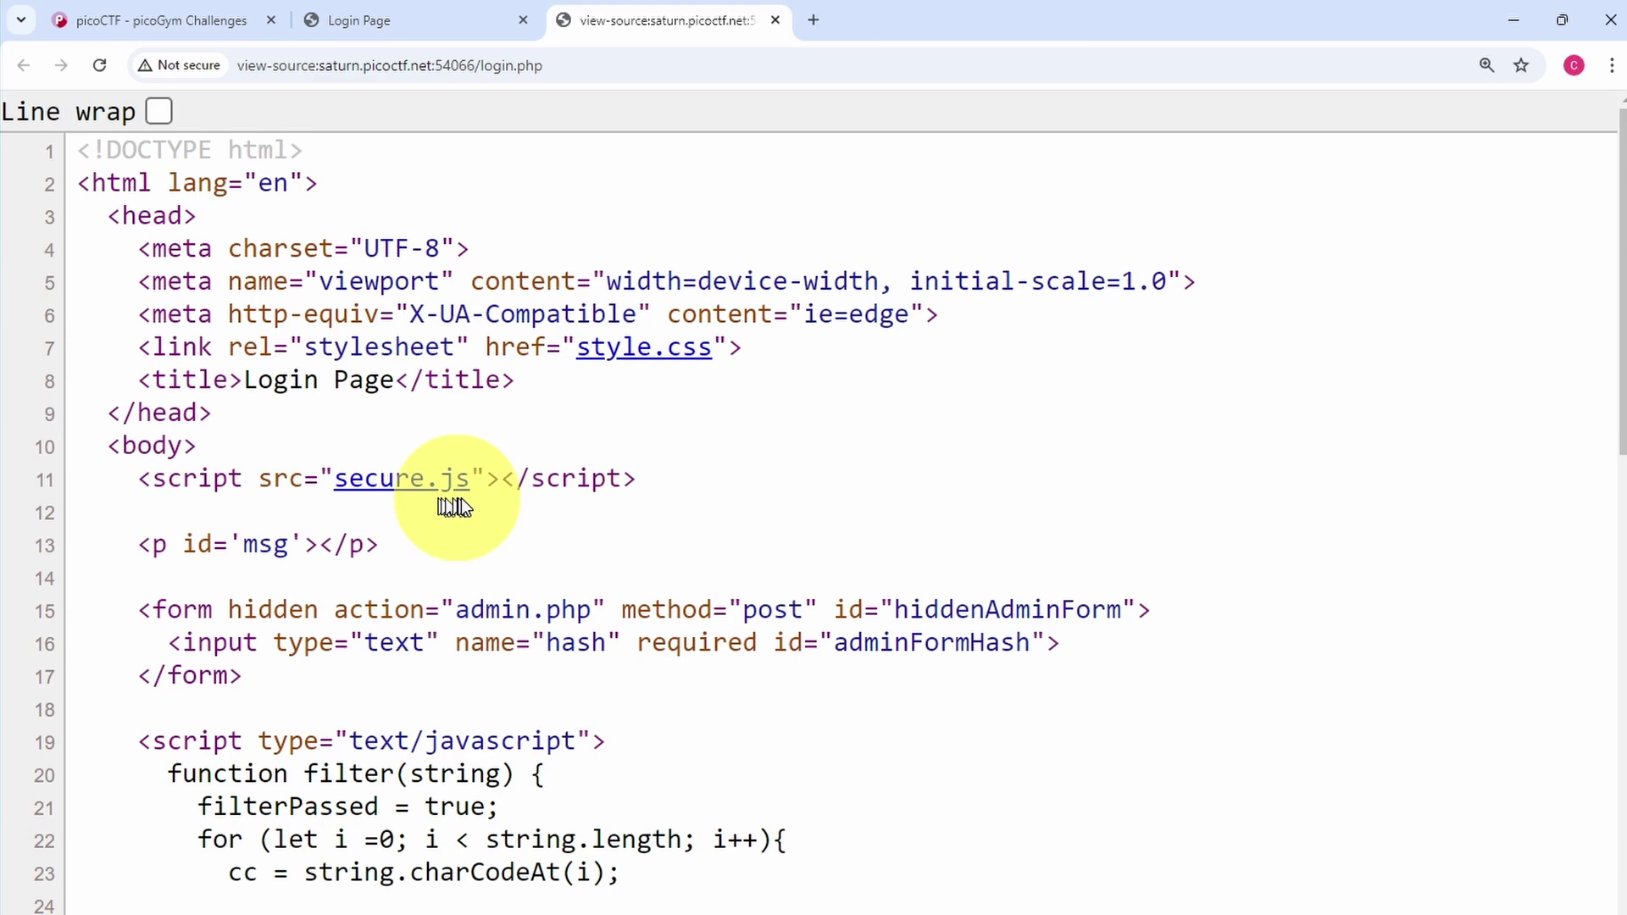
# Open the secure.js script linked in the page source in a new tab
pyautogui.rightClick(374, 489)
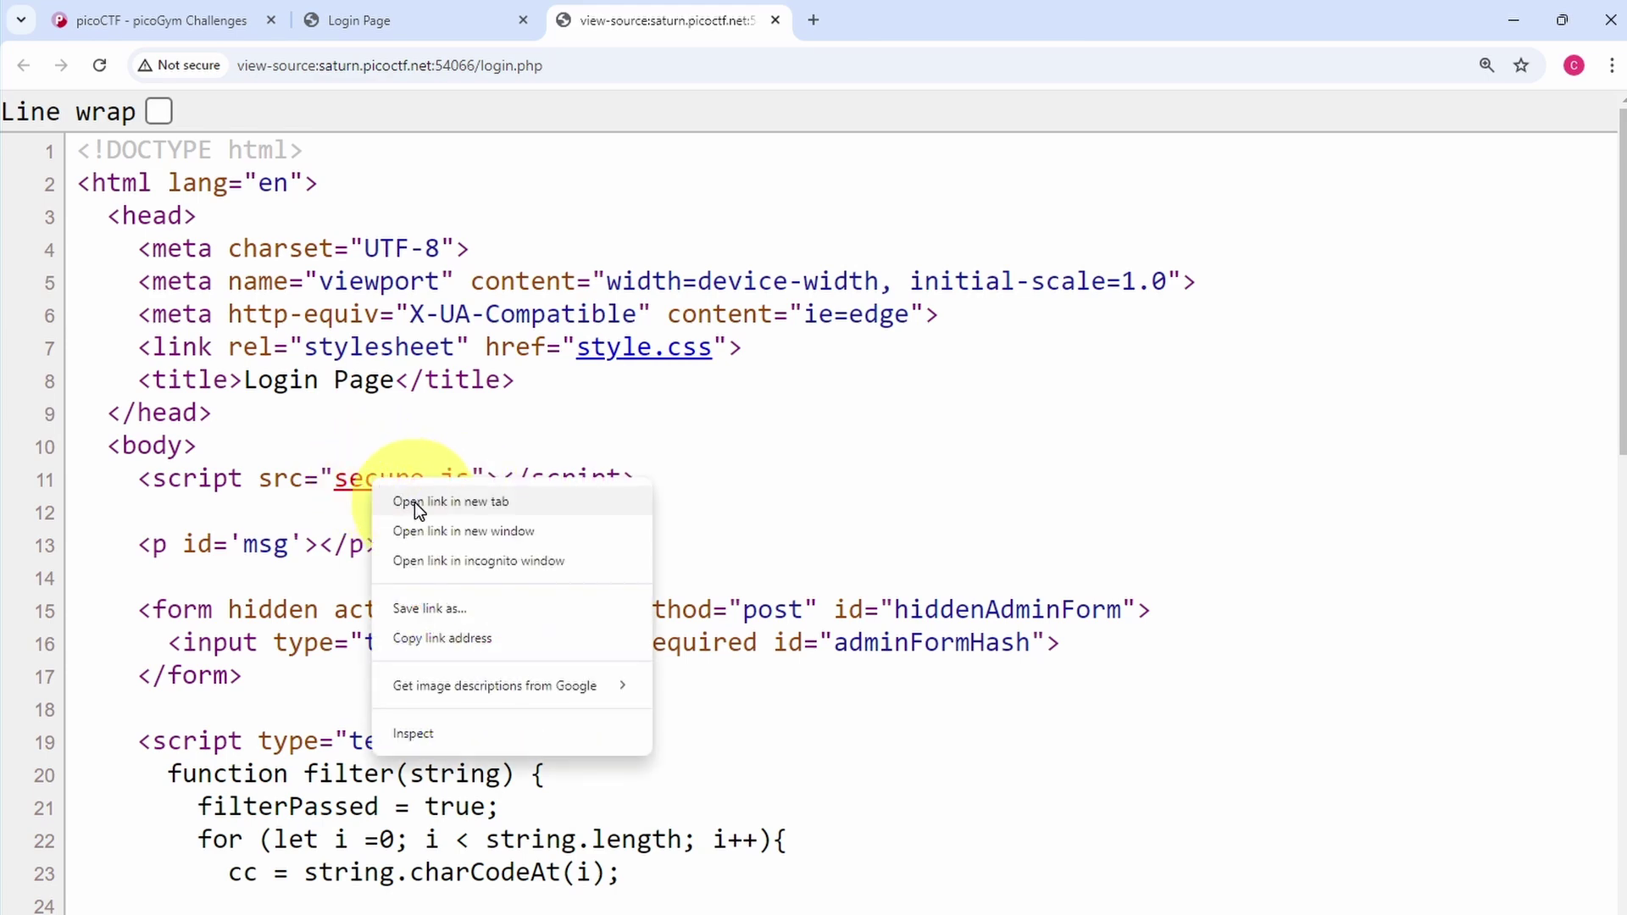
pyautogui.click(415, 501)
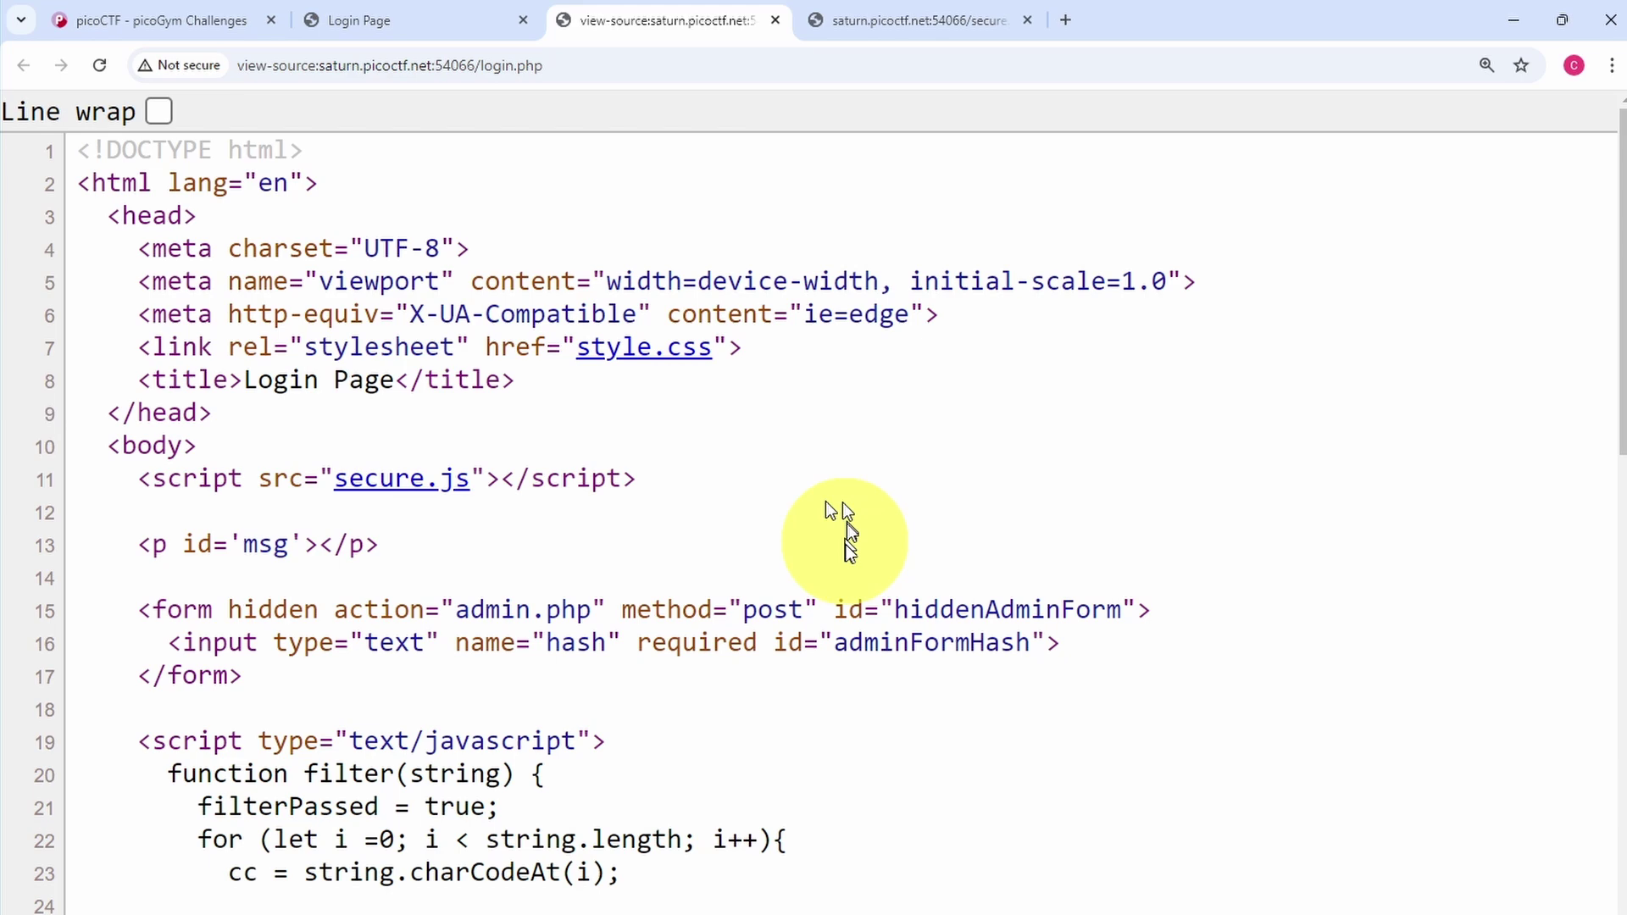
pyautogui.click(907, 22)
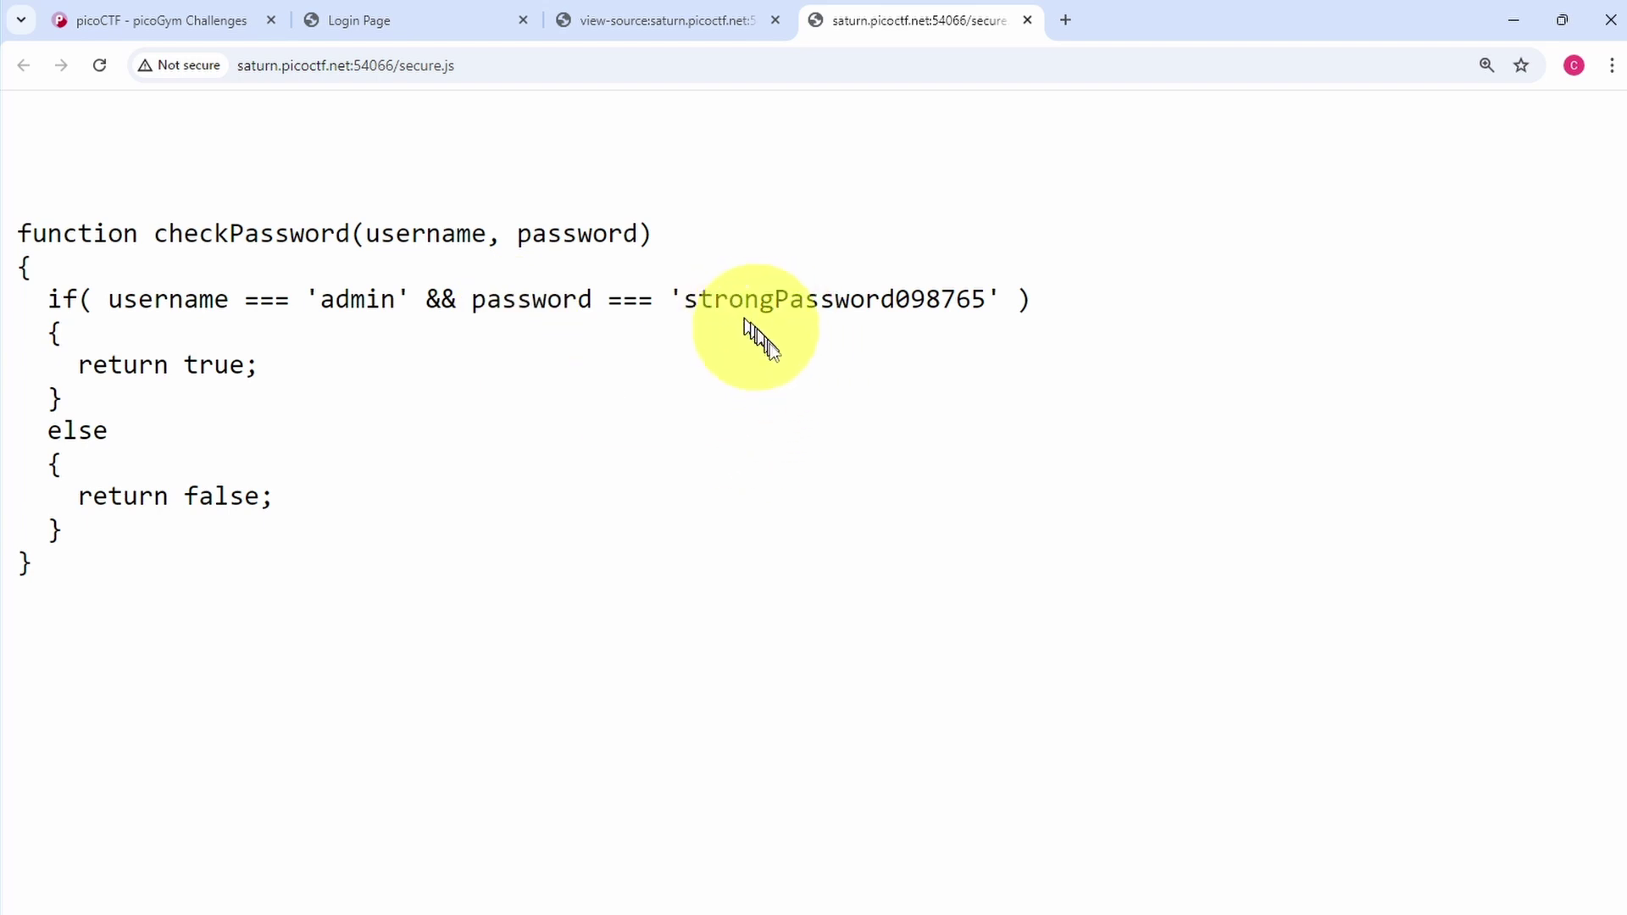
# Copy the admin password from secure.js, then close the script and page-source tabs
pyautogui.moveTo(689, 301); pyautogui.dragTo(983, 296)
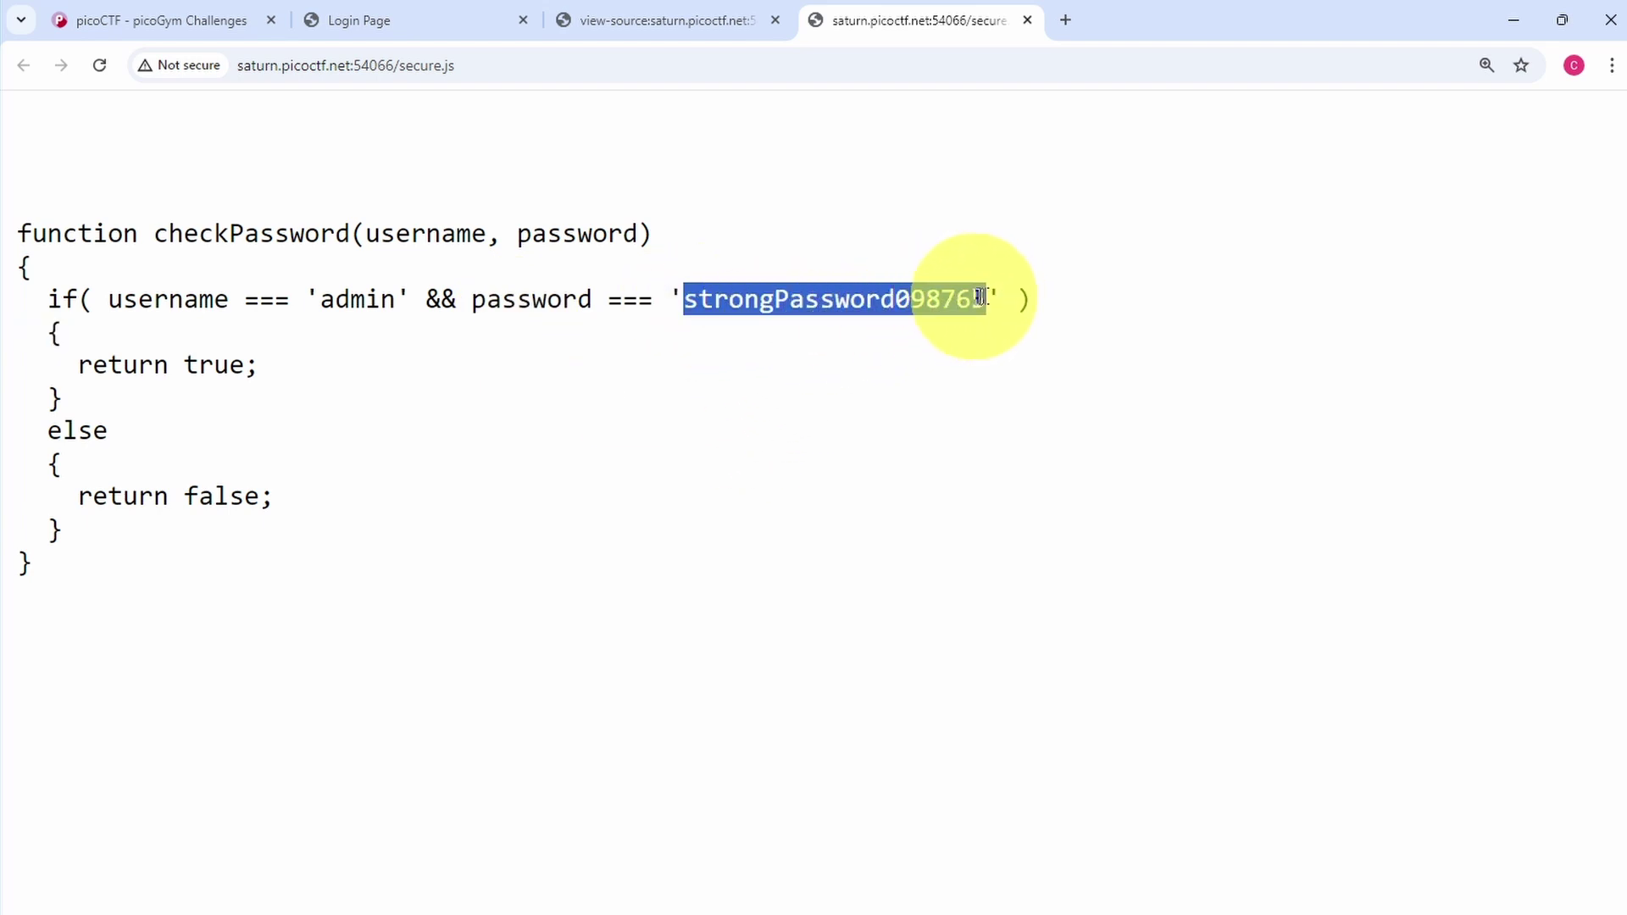
pyautogui.rightClick(979, 297)
pyautogui.click(998, 320)
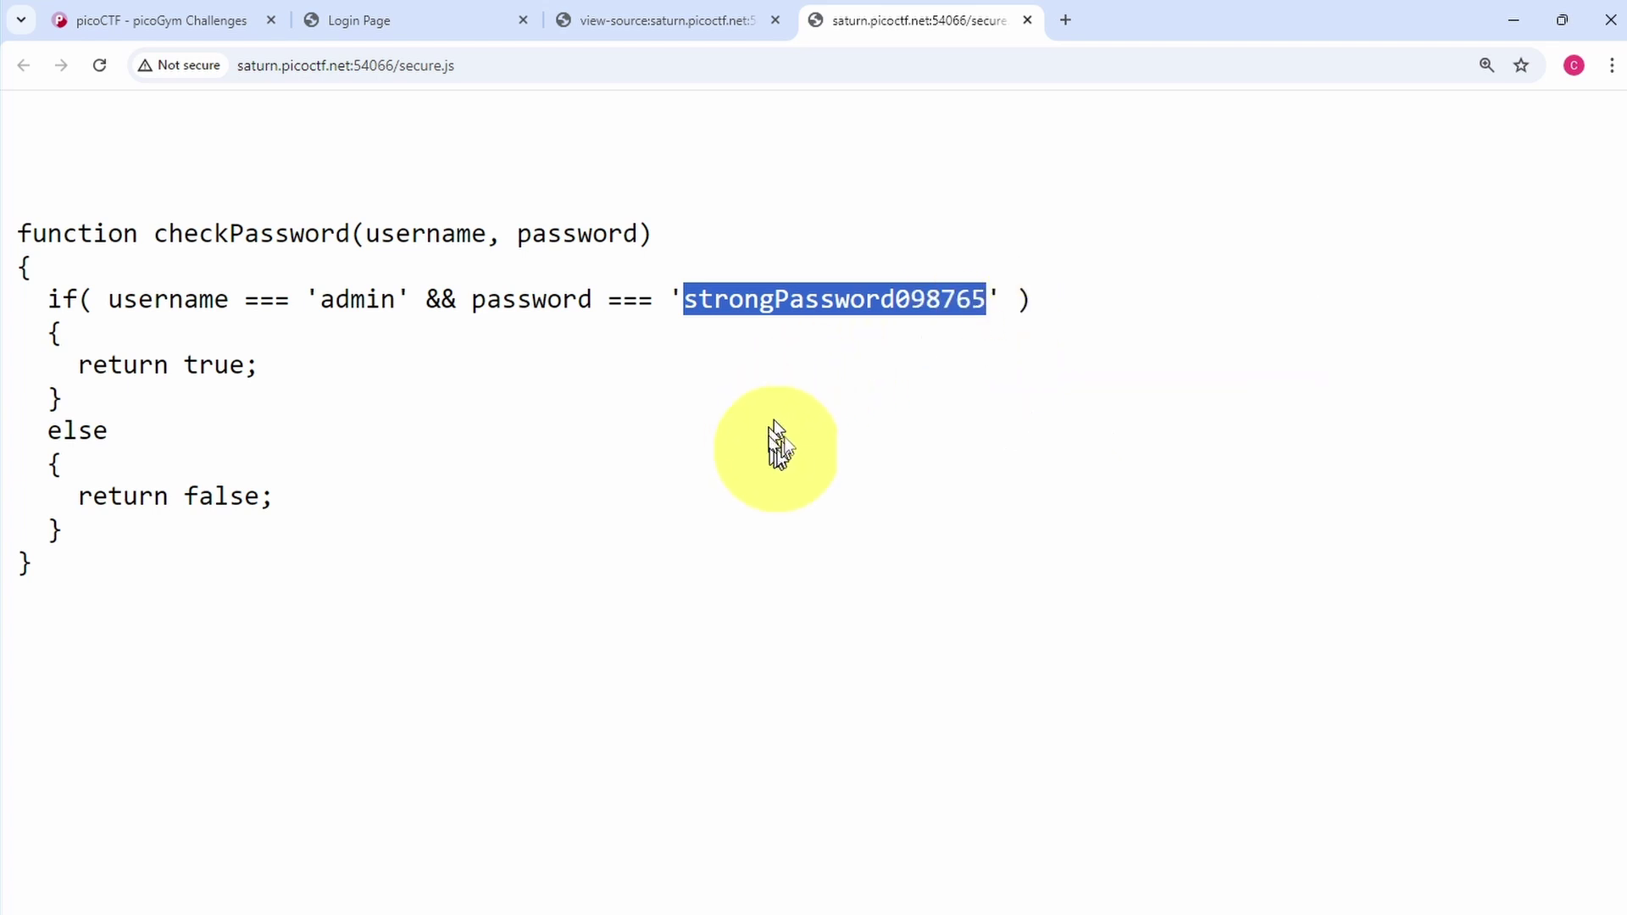
pyautogui.click(1025, 19)
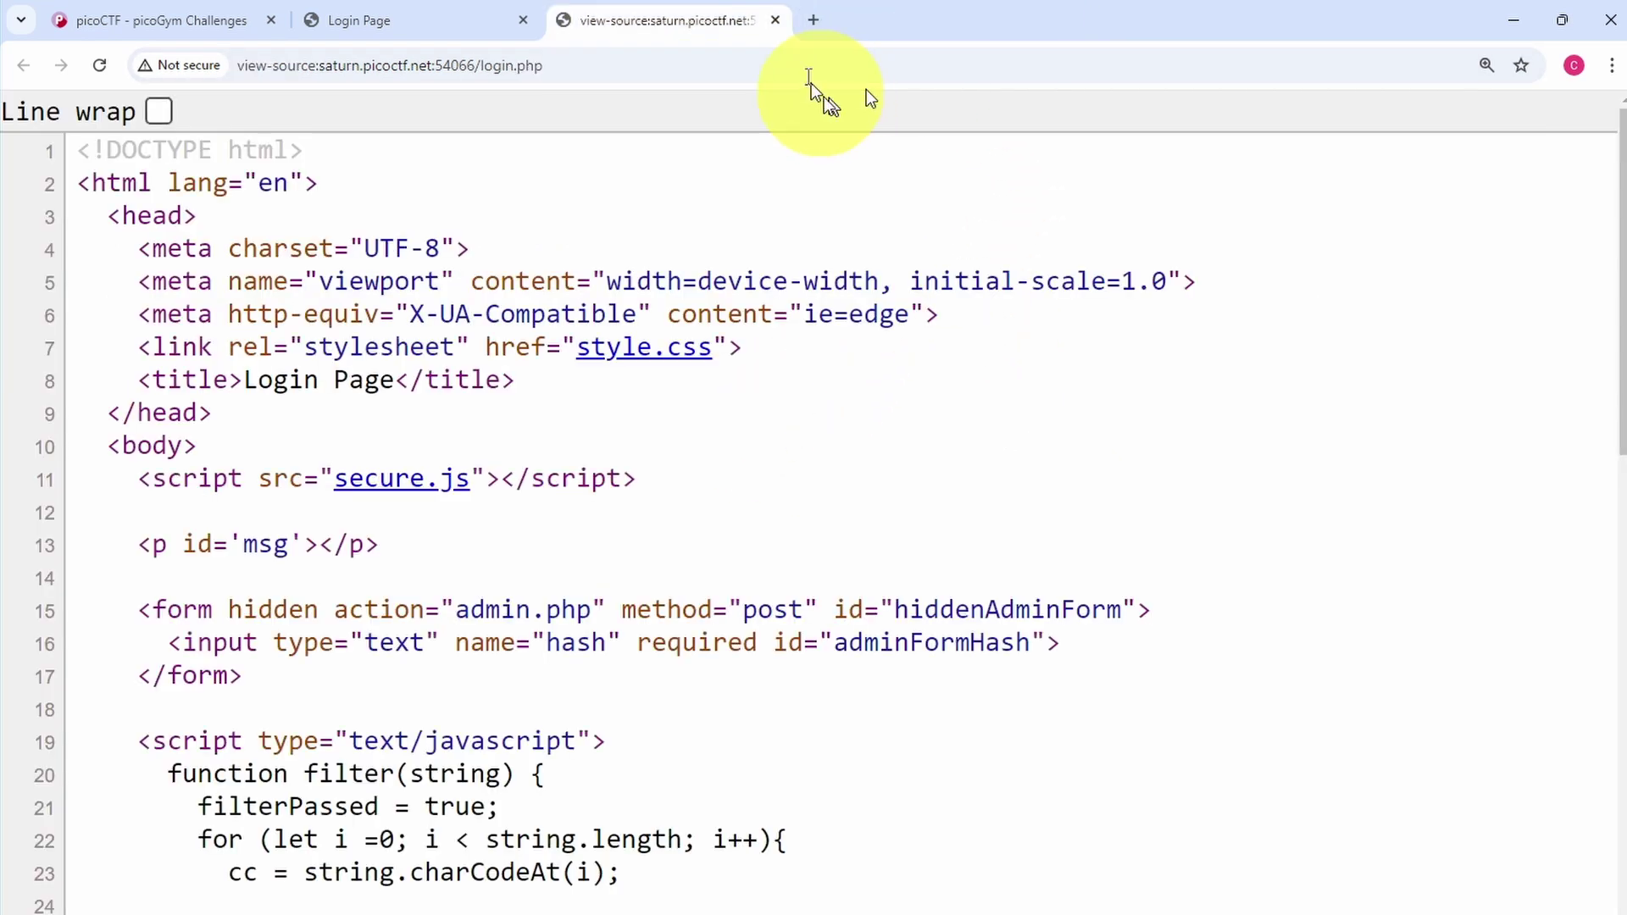
pyautogui.click(774, 20)
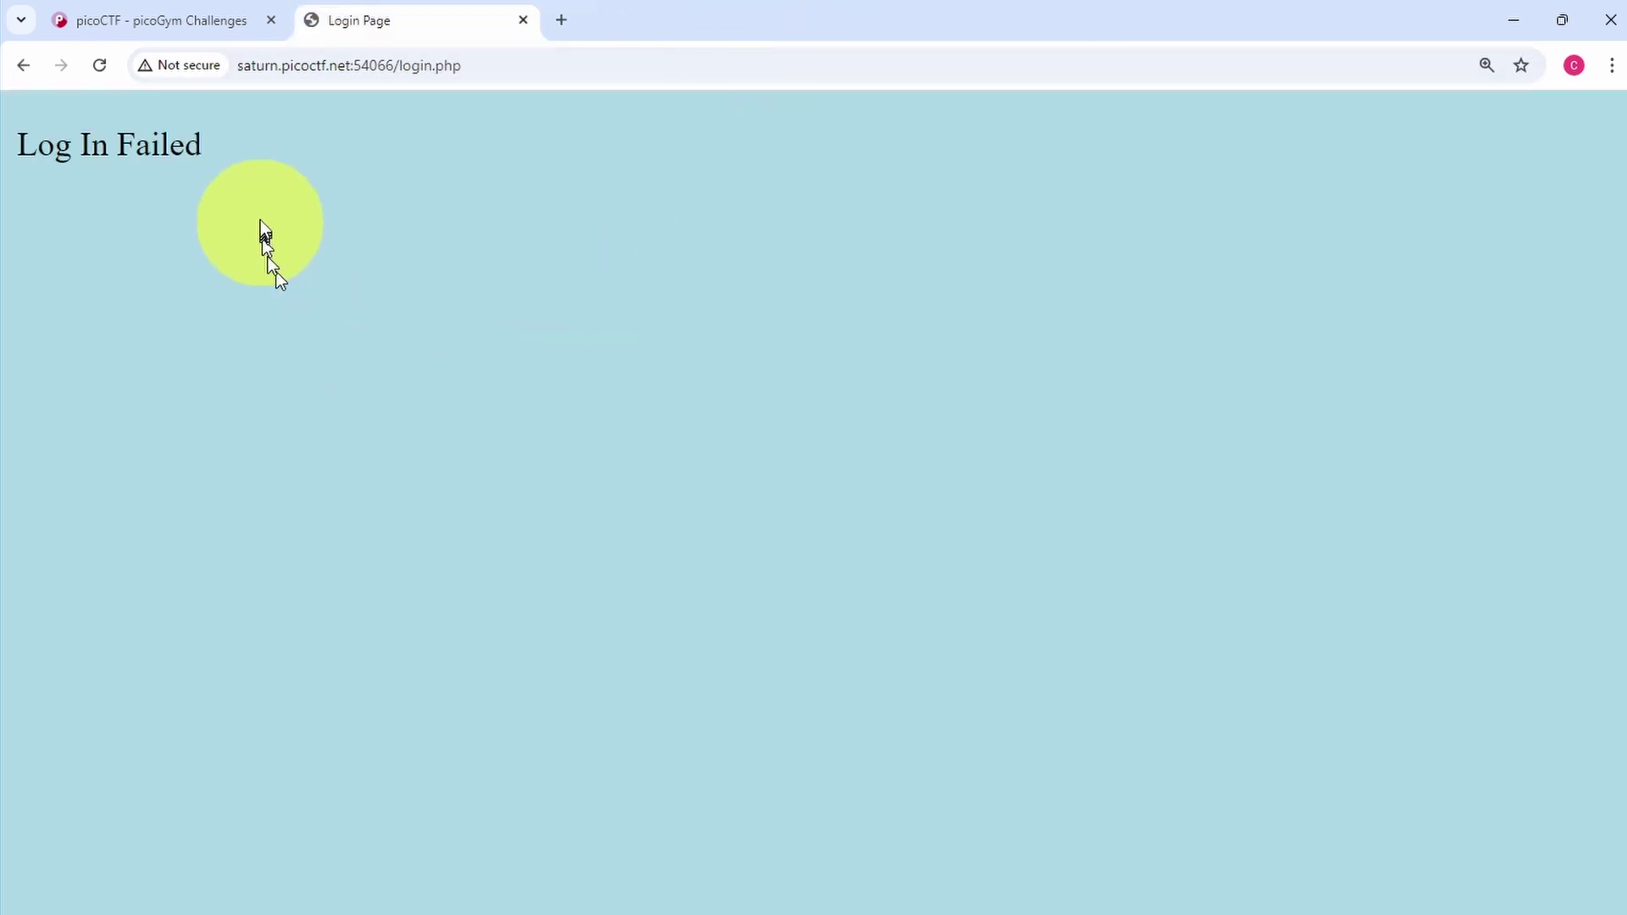
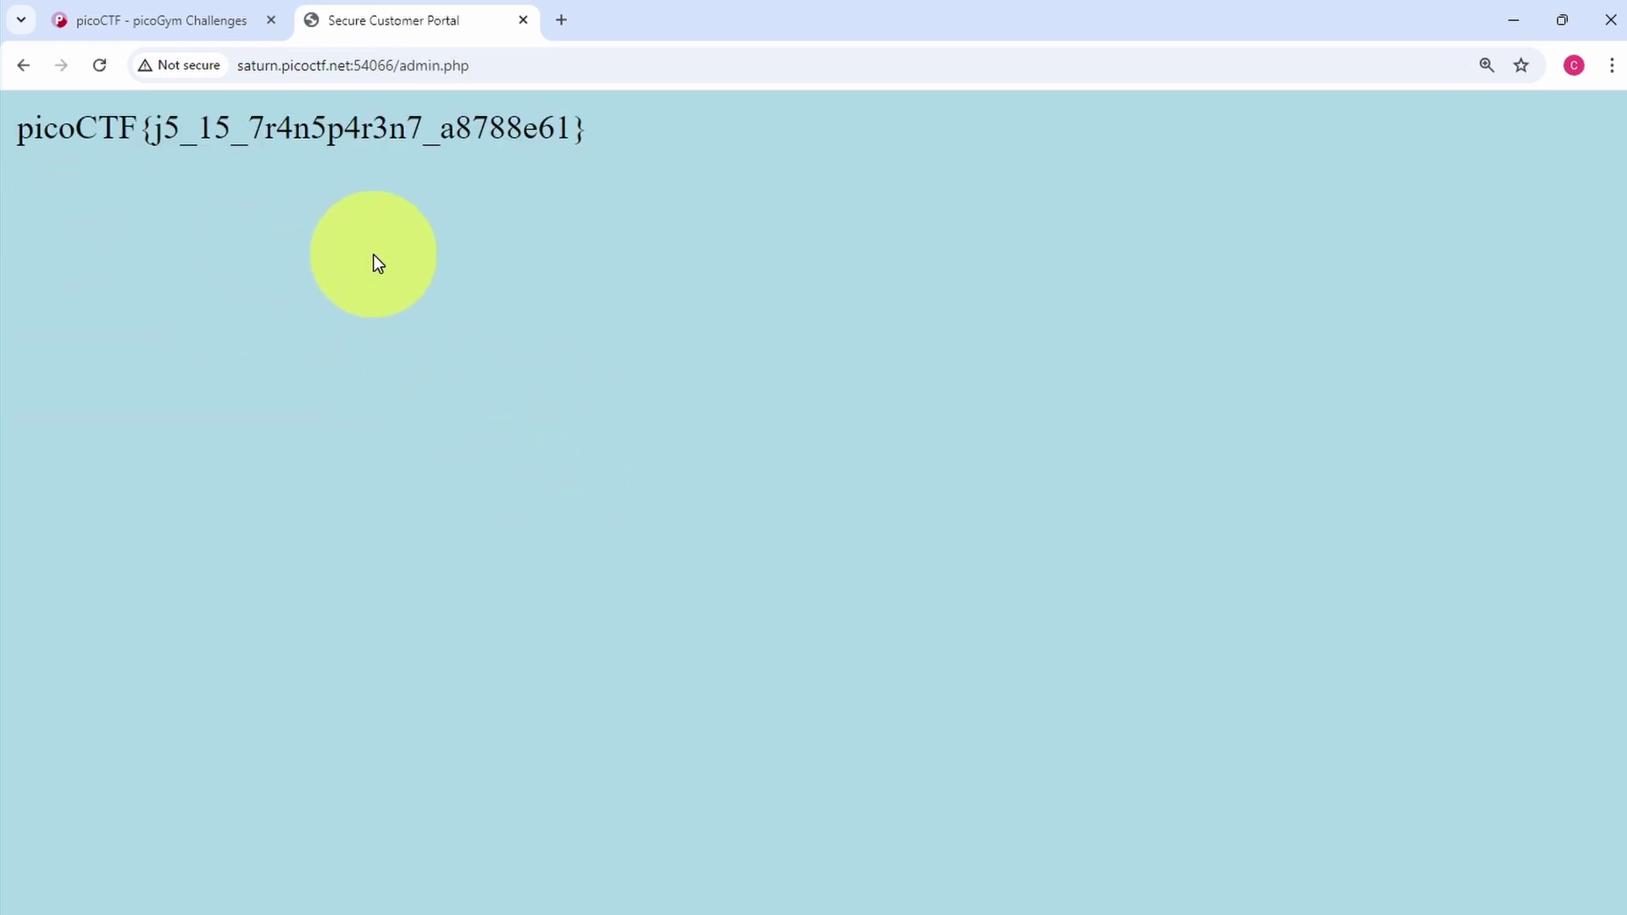
# Select the full picoCTF flag text at the top of admin.php and copy it
pyautogui.moveTo(15, 129); pyautogui.dragTo(588, 131)
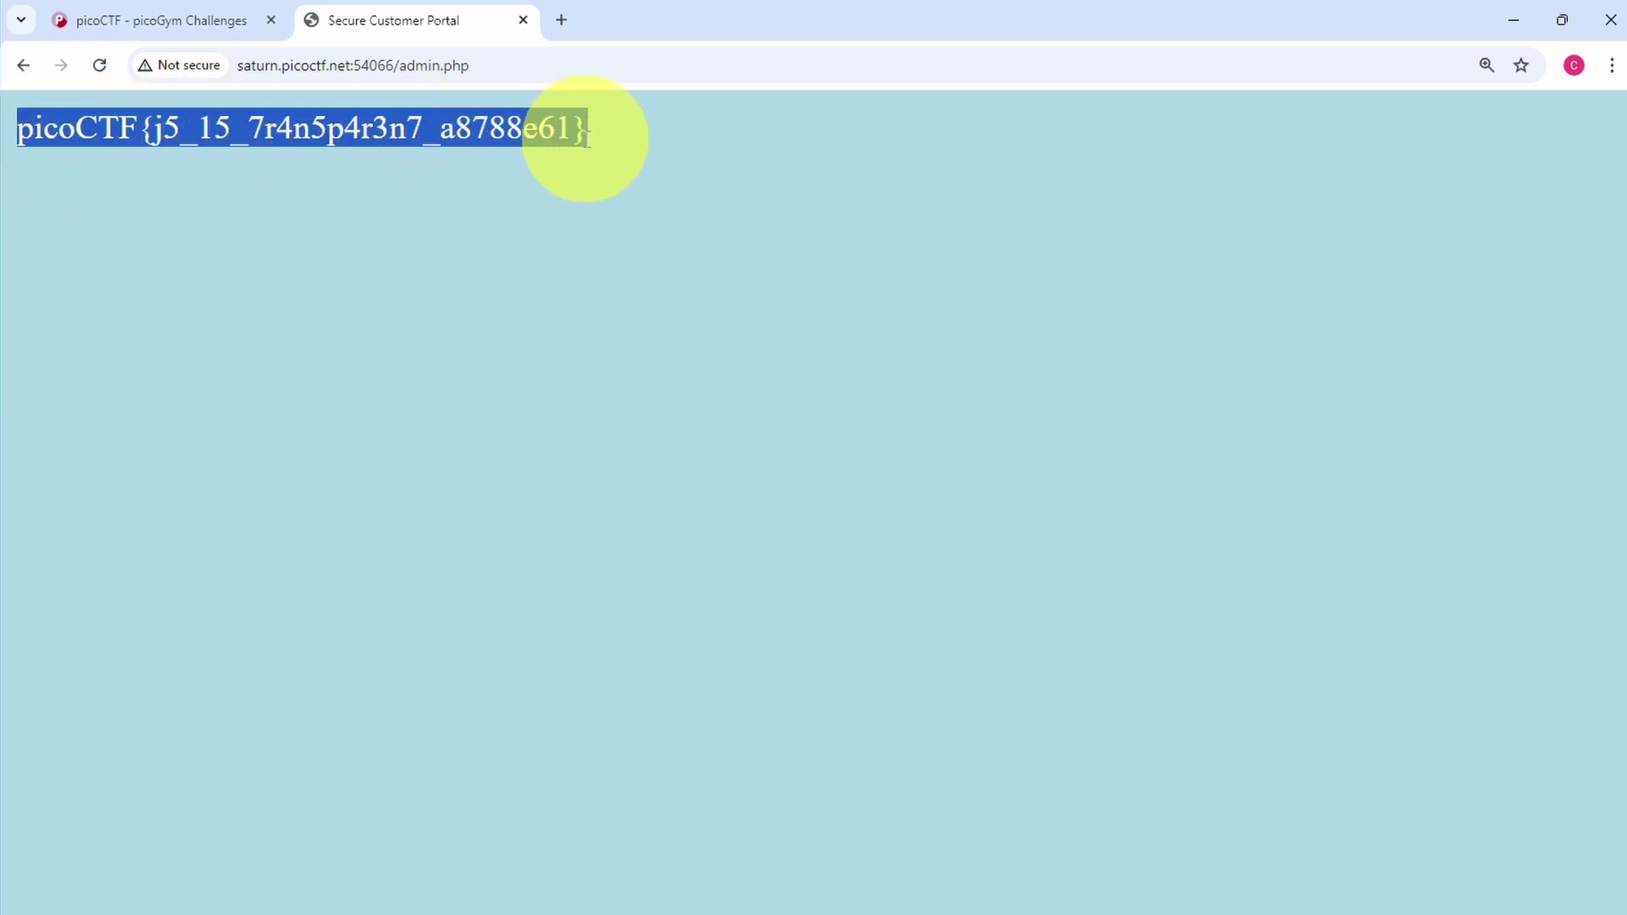
pyautogui.rightClick(539, 130)
pyautogui.click(572, 151)
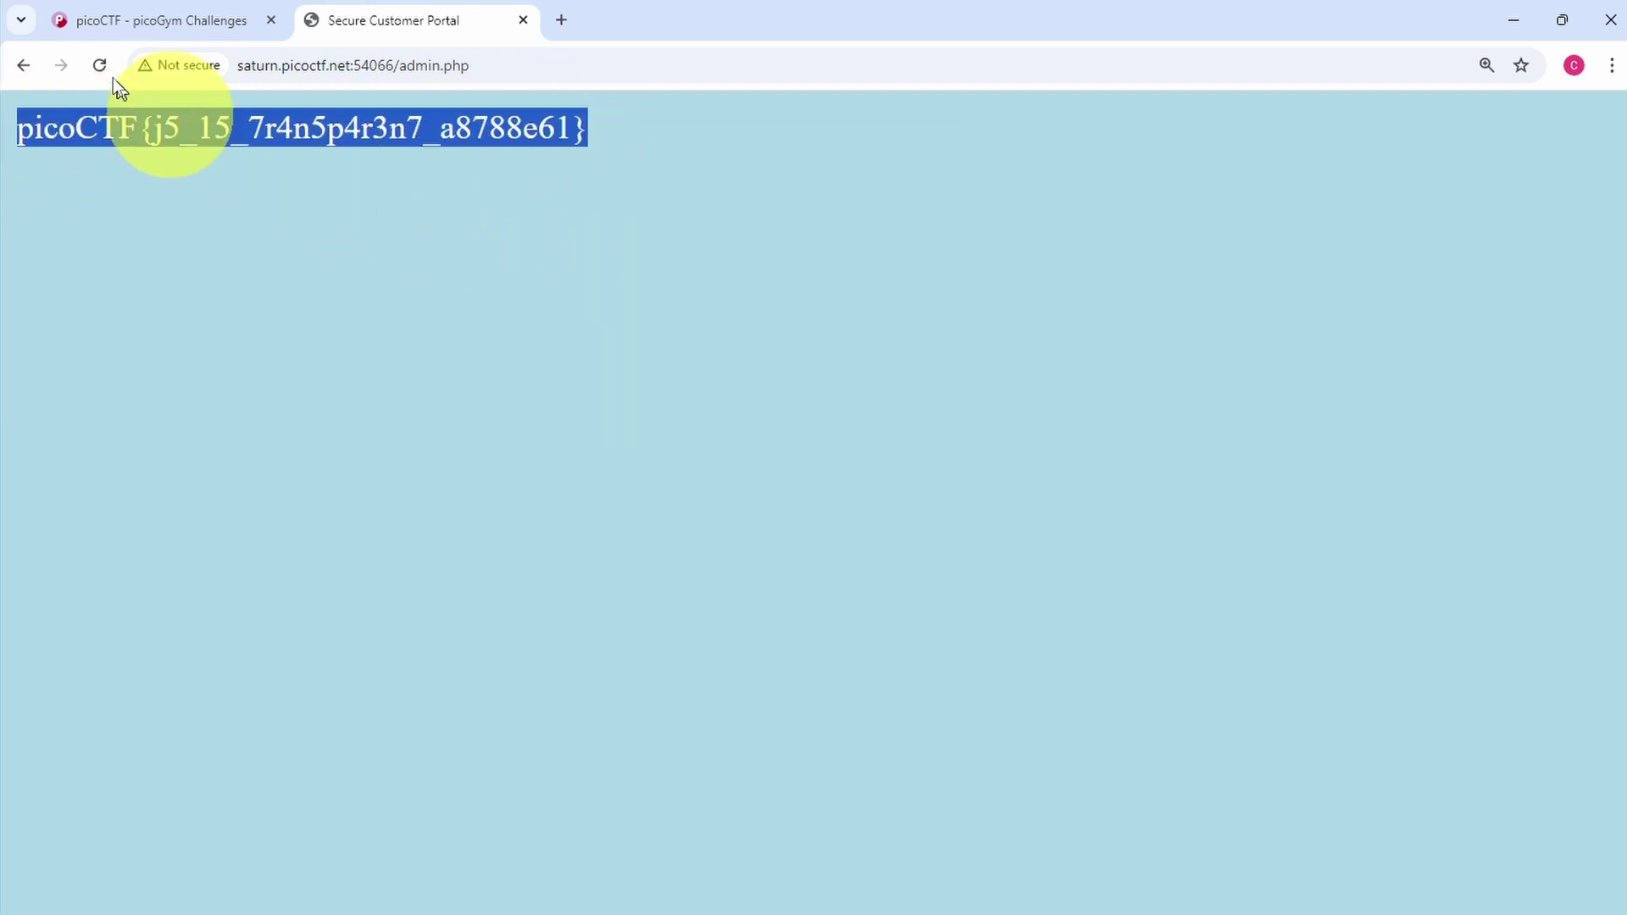
# Paste the copied flag into the Local Authority challenge's flag field and submit it
pyautogui.click(144, 32)
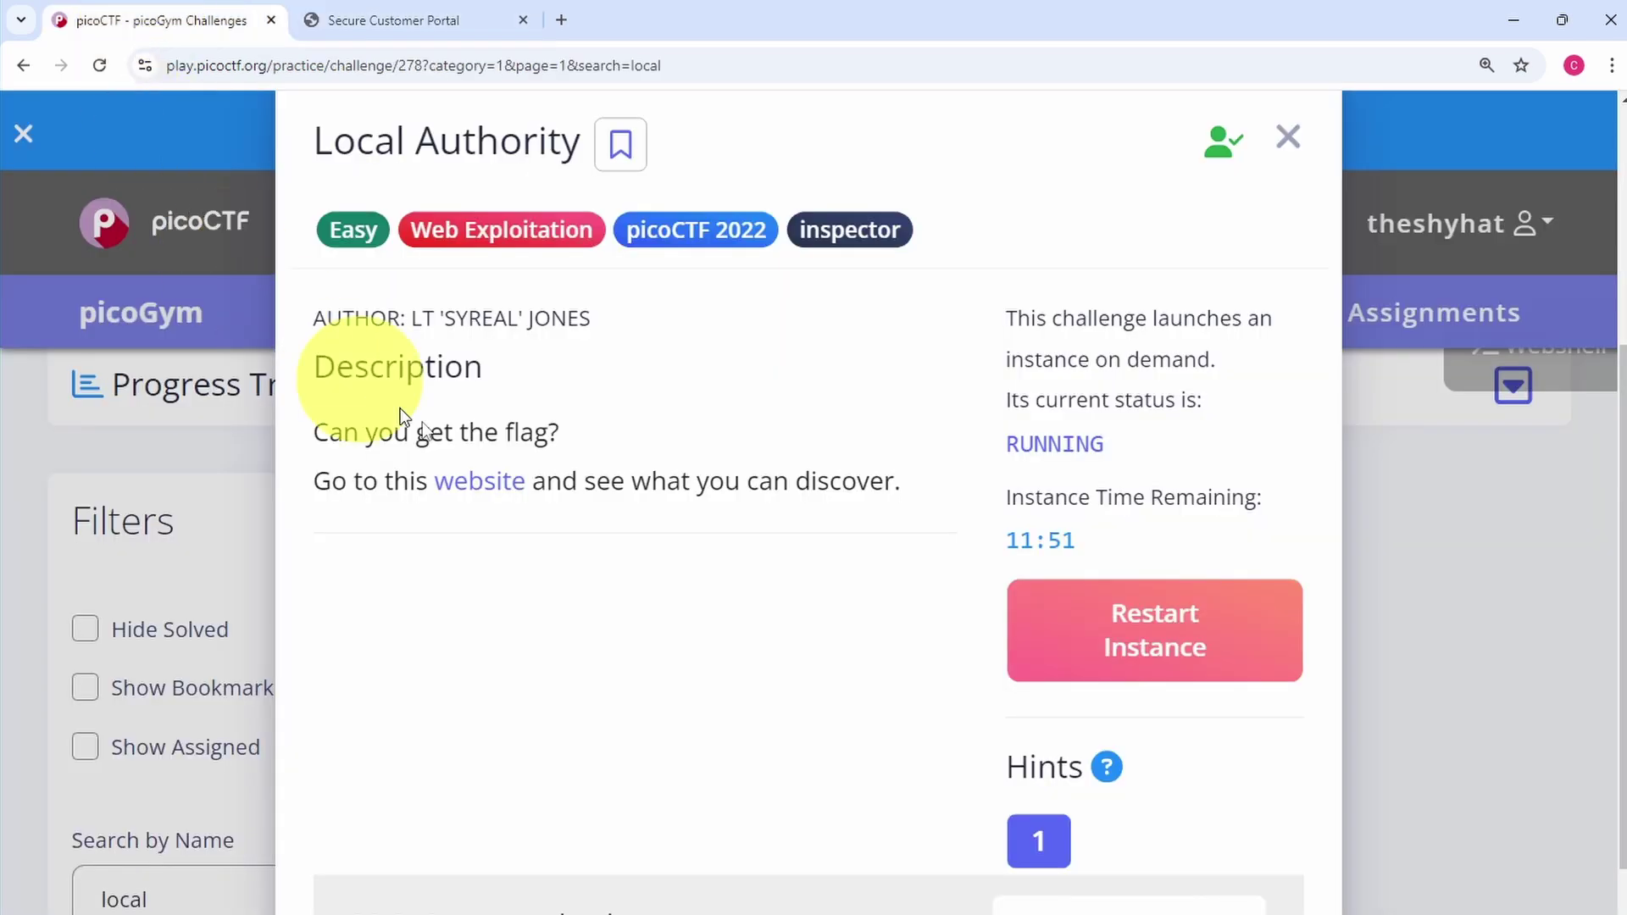
pyautogui.scroll(-3, 537, 475)
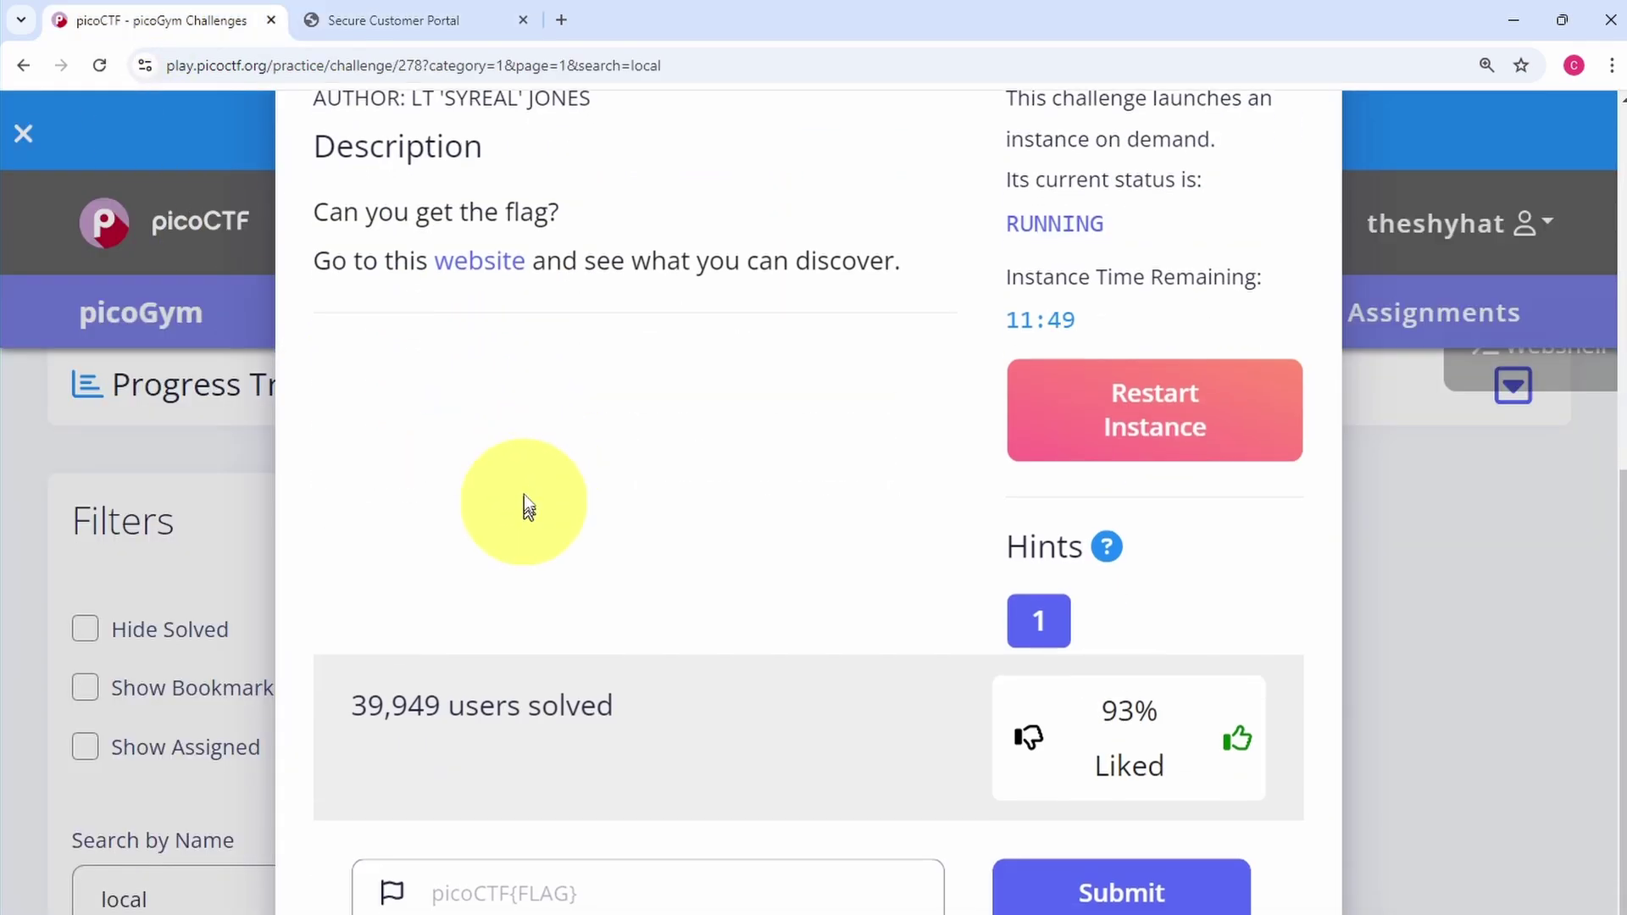
pyautogui.click(521, 890)
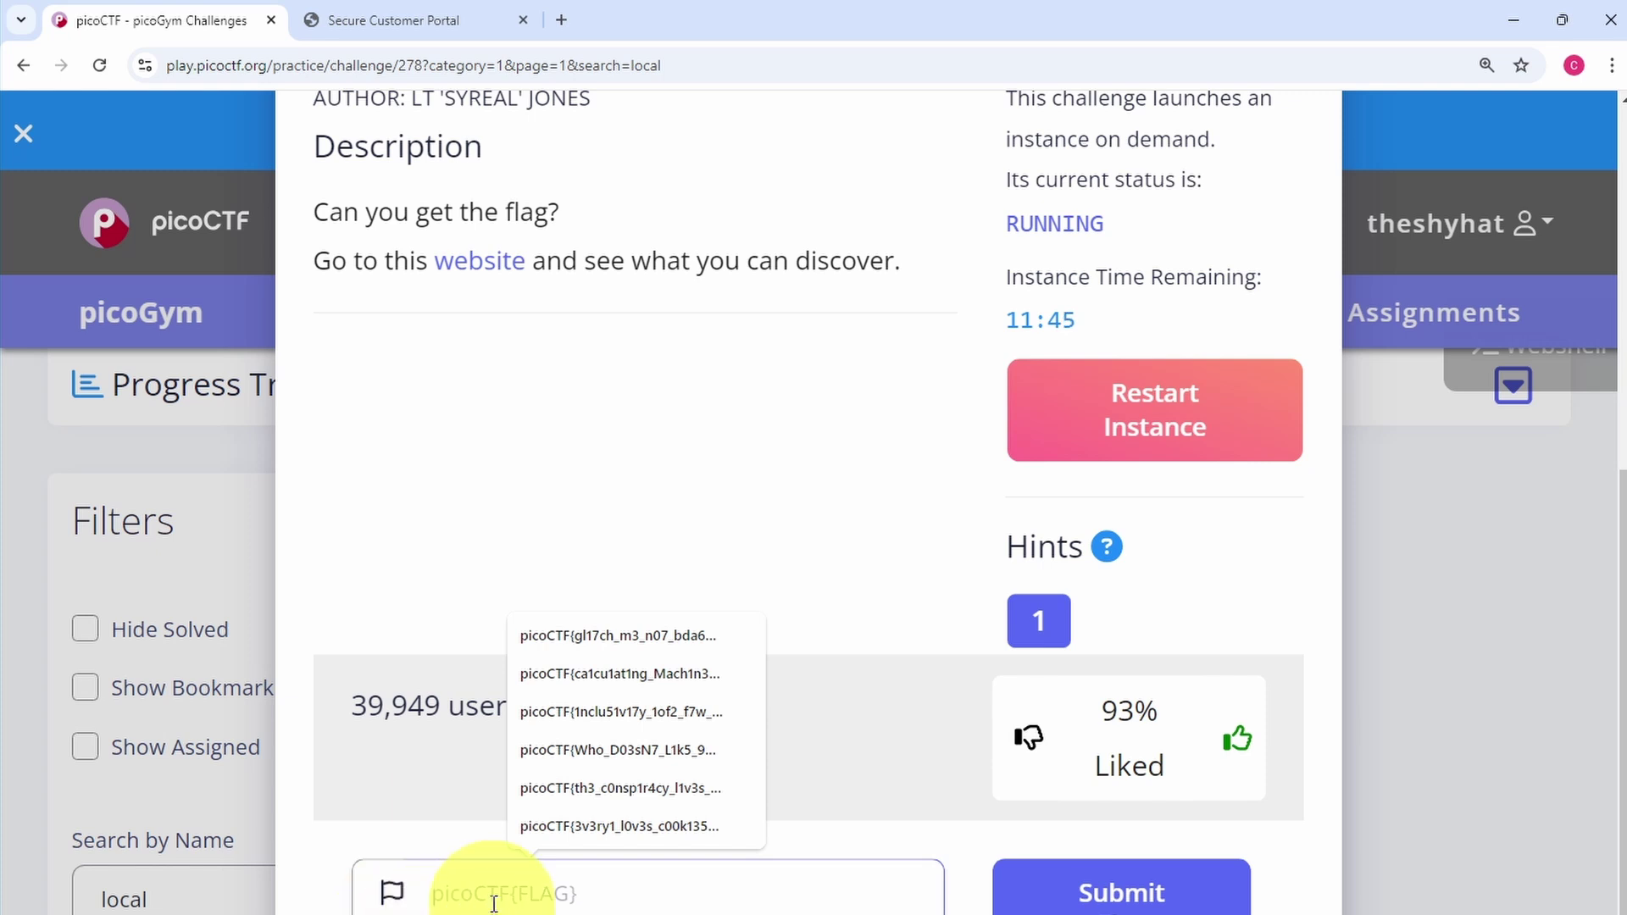
pyautogui.hotkey('ctrl', 'v')
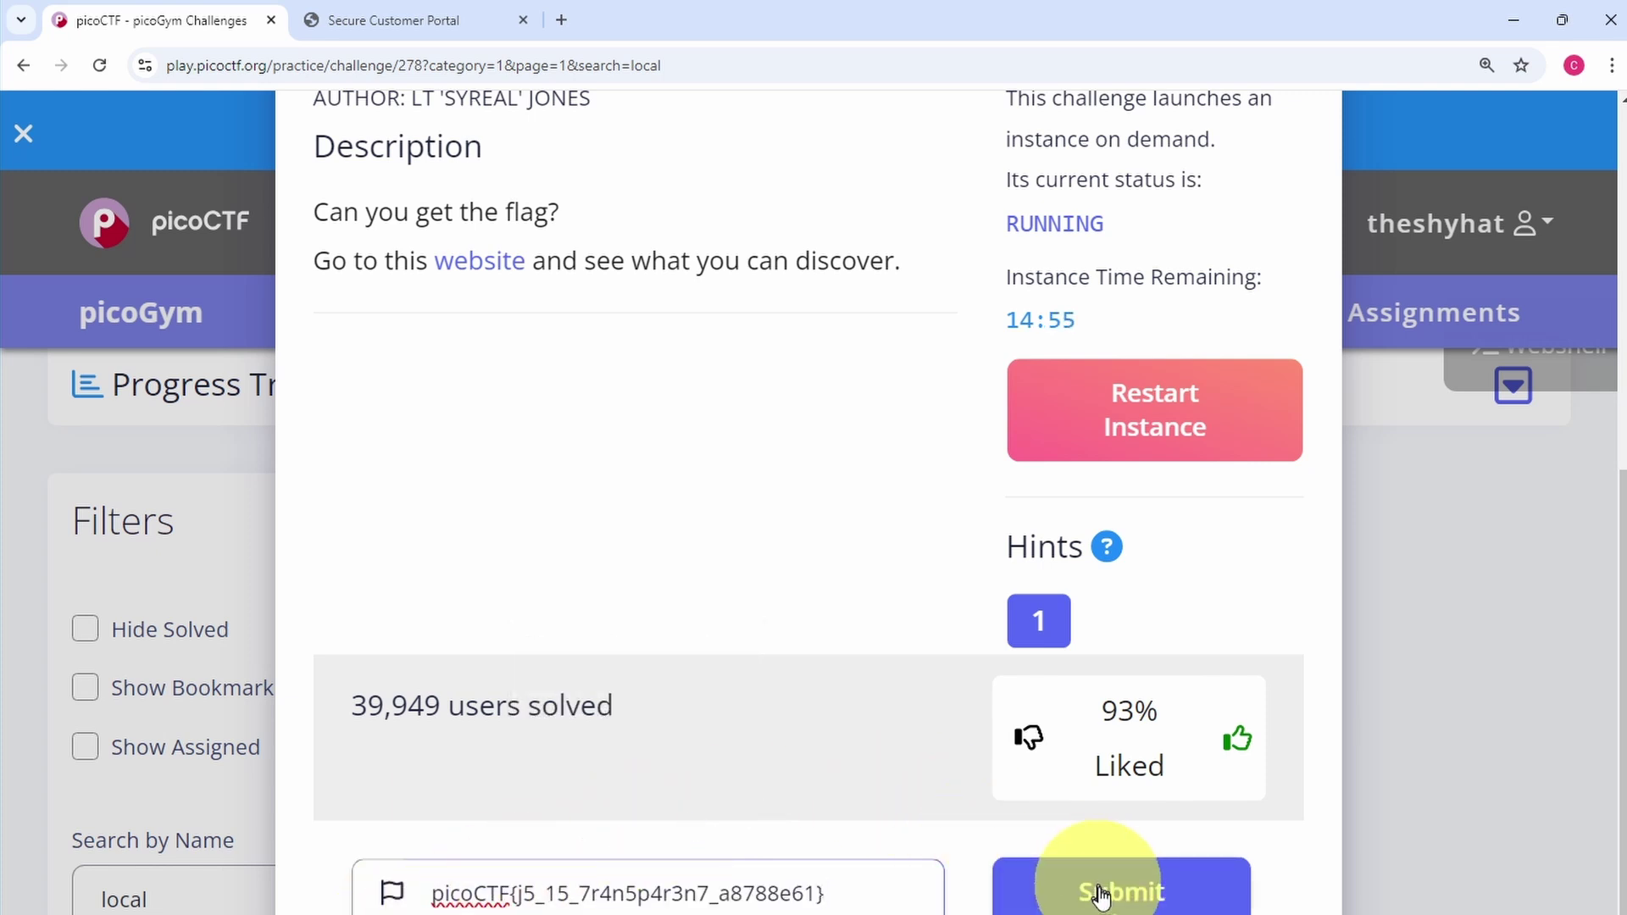
pyautogui.click(1103, 896)
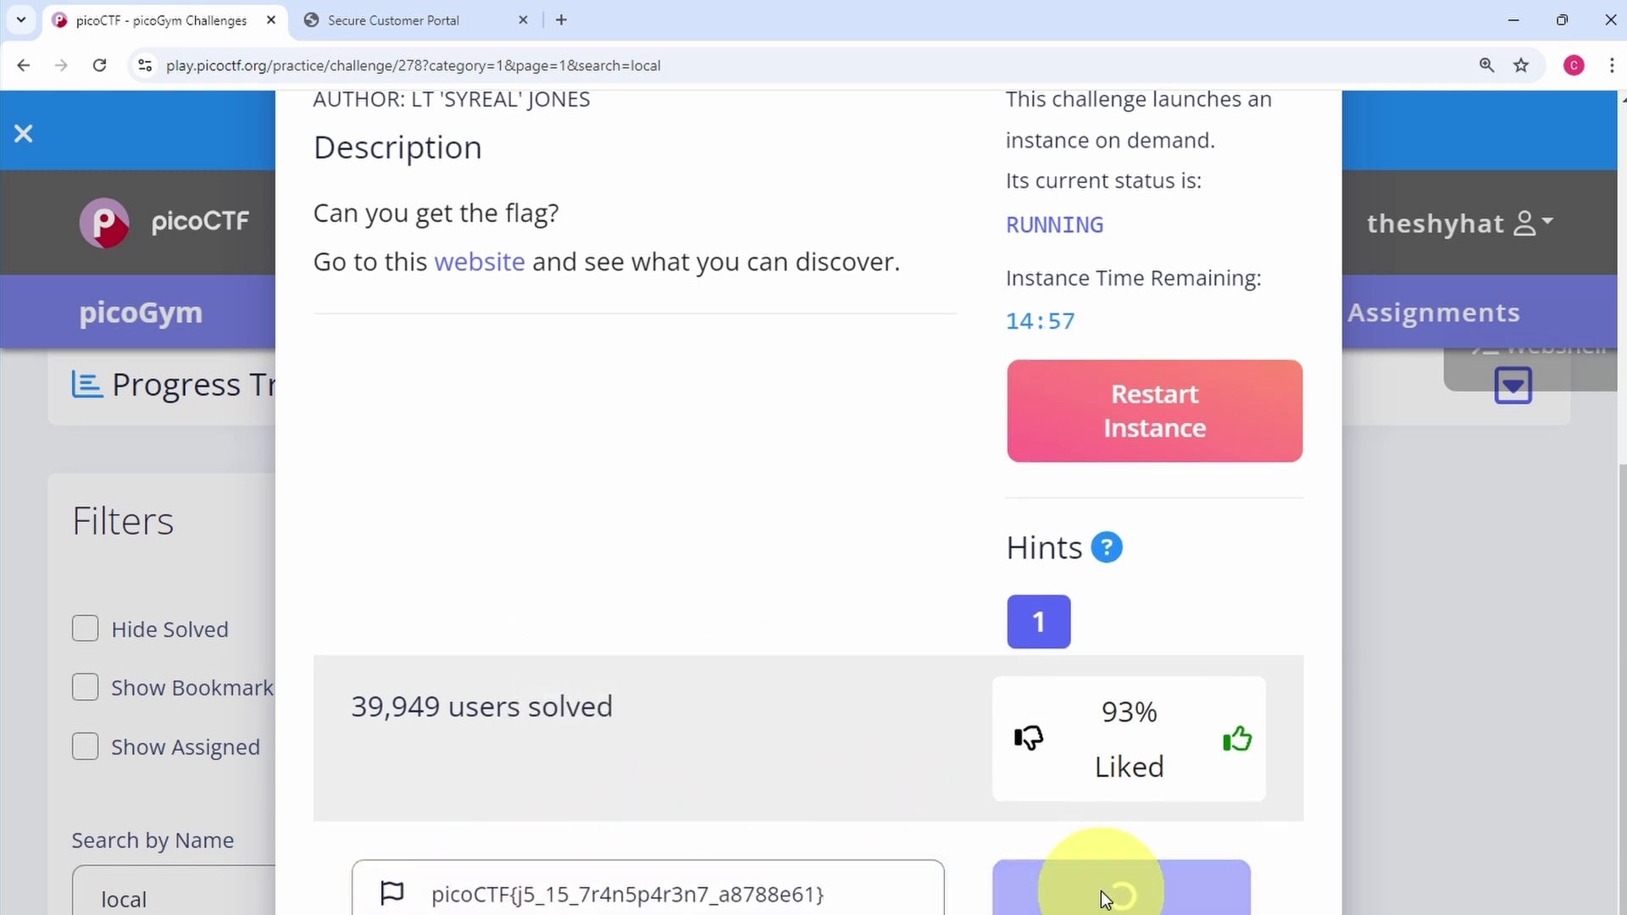